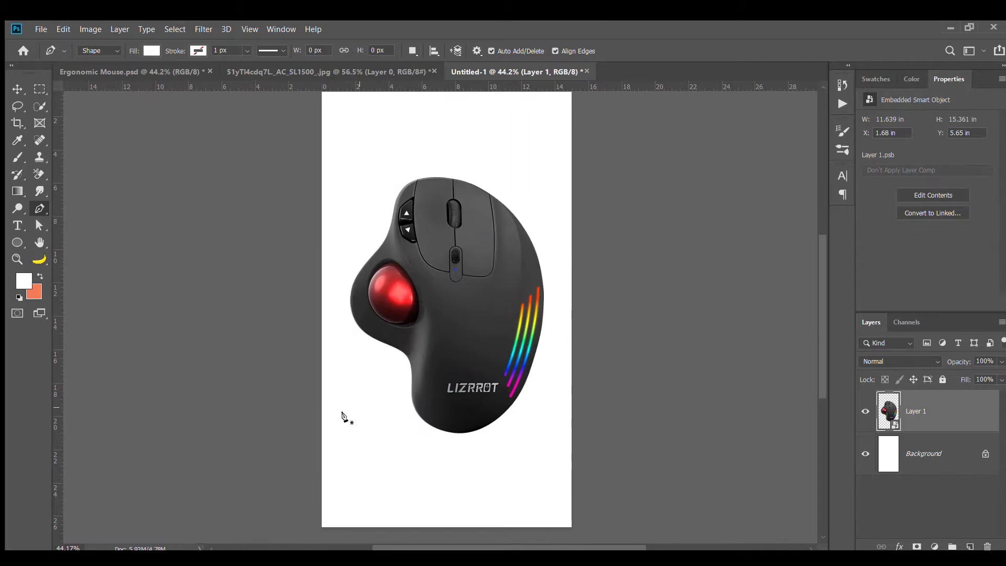
# Draw a closed white shape with a curved diagonal upper edge across the lower canvas and place it beneath the mouse layer
pyautogui.click(319, 413)
pyautogui.moveTo(572, 159); pyautogui.dragTo(616, 272)
pyautogui.moveTo(610, 410); pyautogui.dragTo(574, 186)
pyautogui.moveTo(491, 306); pyautogui.dragTo(493, 294)
pyautogui.scroll(-2, 534, 175)
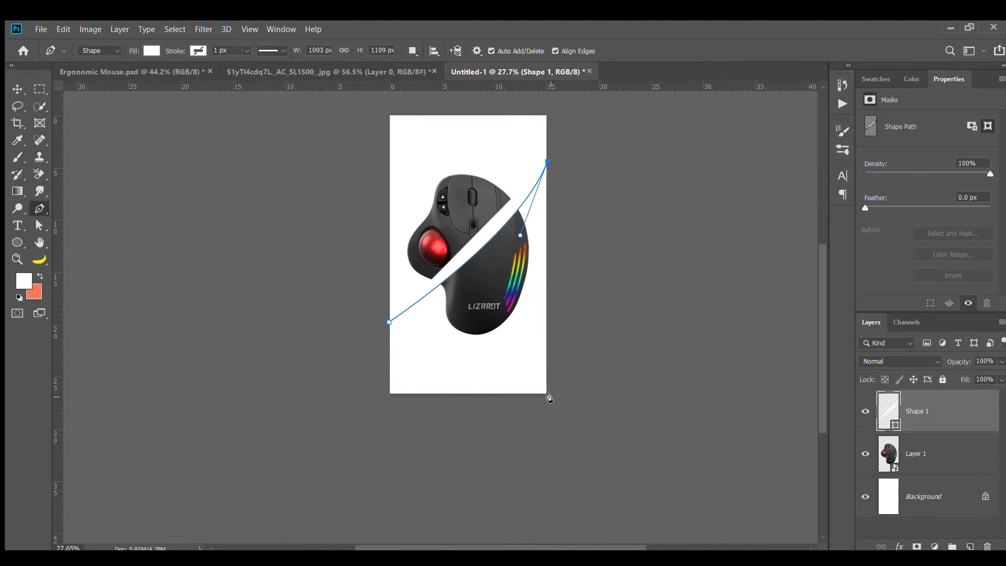
pyautogui.hotkey('ctrl', '[')
pyautogui.press('v')
pyautogui.hotkey('ctrl', '0')
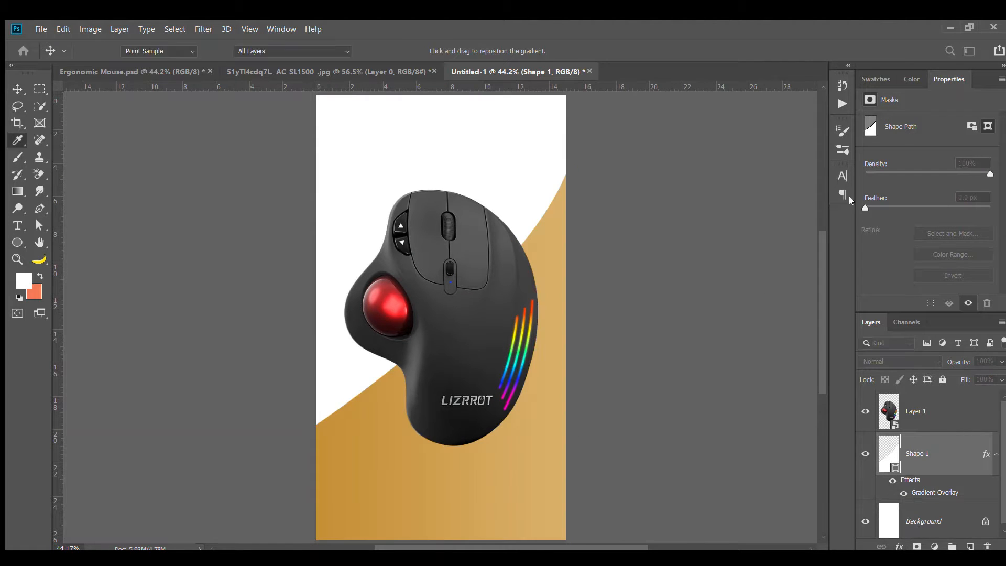
# Recolor the curved shape's gradient overlay with deep blue at the left end and light purple at the right end
pyautogui.click(839, 341)
pyautogui.click(819, 310)
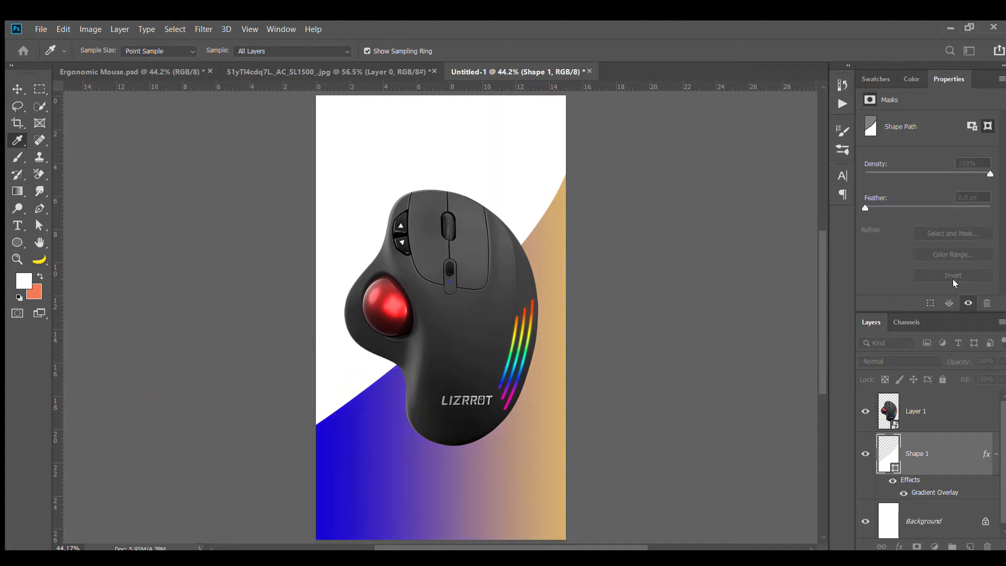
pyautogui.click(838, 320)
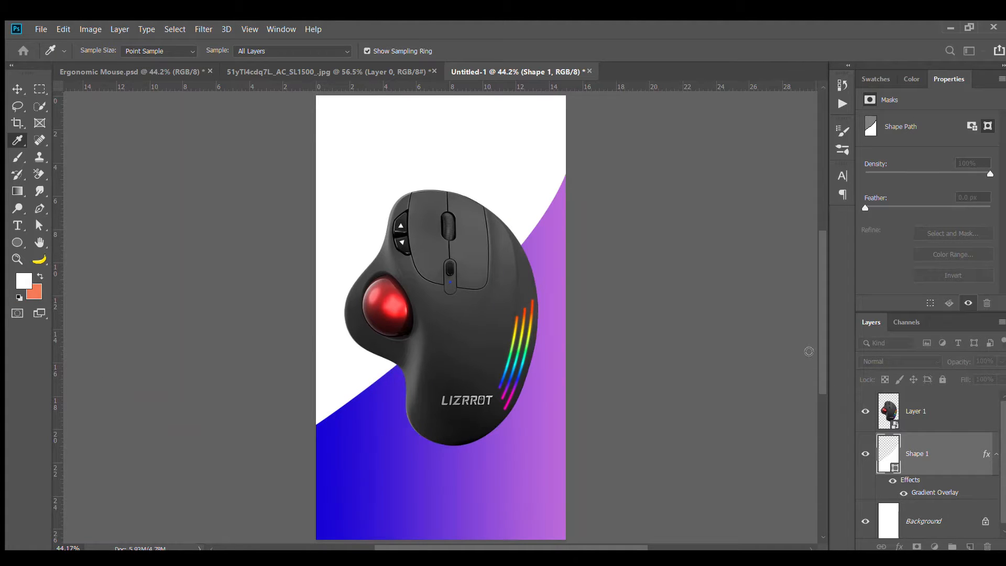
# Try teal, medium blue and yellow as the right end color of the shape's gradient overlay
pyautogui.click(826, 340)
pyautogui.click(510, 370)
pyautogui.click(825, 329)
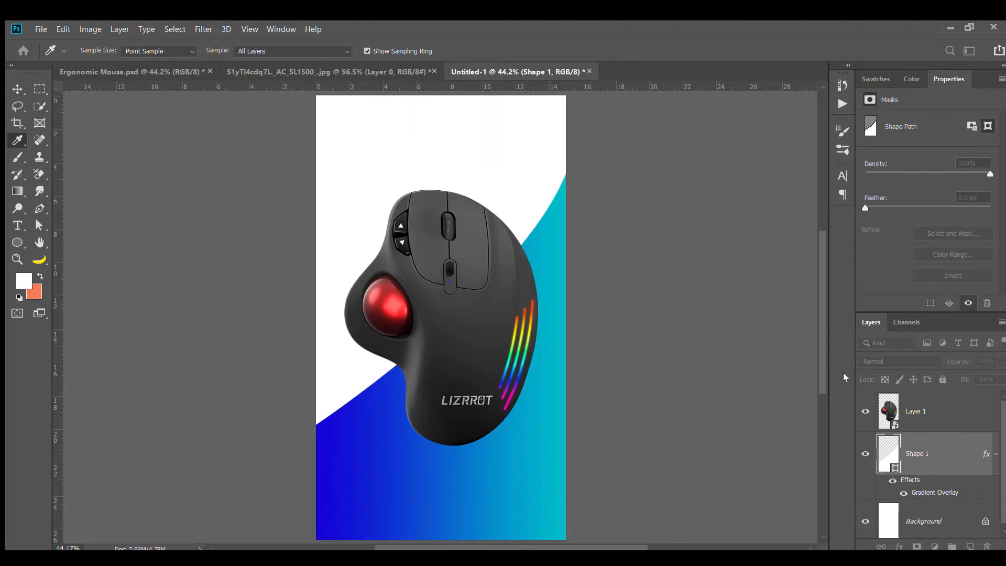
pyautogui.click(842, 327)
pyautogui.click(841, 350)
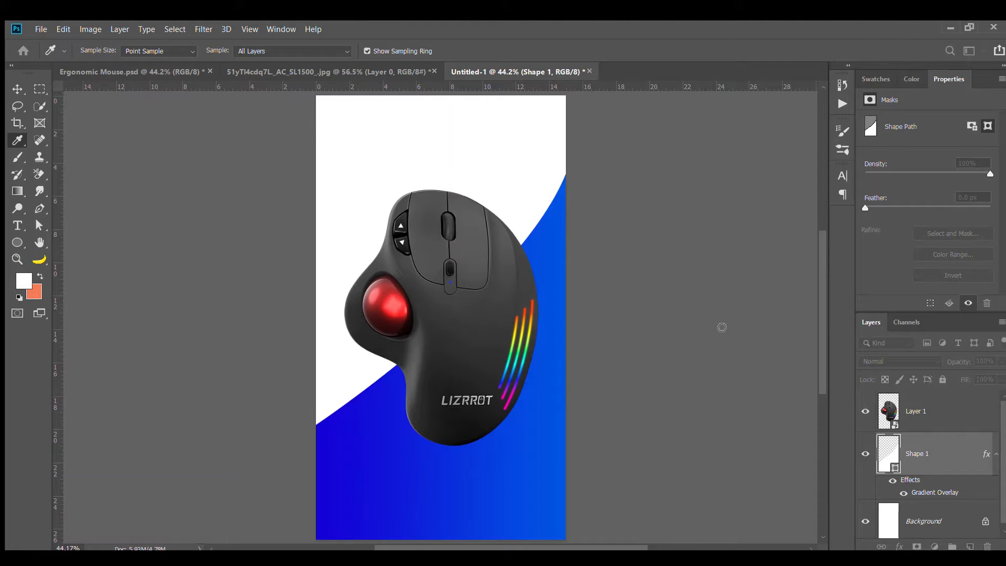
pyautogui.click(528, 341)
pyautogui.click(832, 301)
pyautogui.moveTo(843, 370); pyautogui.dragTo(836, 411)
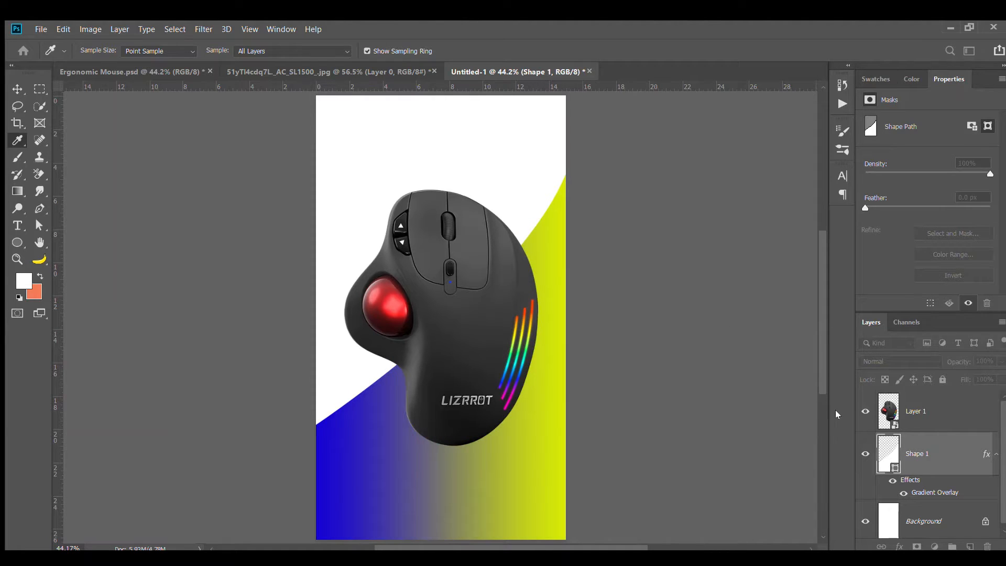
# Set the gradient's right end color to bright blue and add a magenta color stop in the middle
pyautogui.click(830, 325)
pyautogui.moveTo(850, 329); pyautogui.dragTo(837, 354)
pyautogui.moveTo(824, 318); pyautogui.dragTo(828, 293)
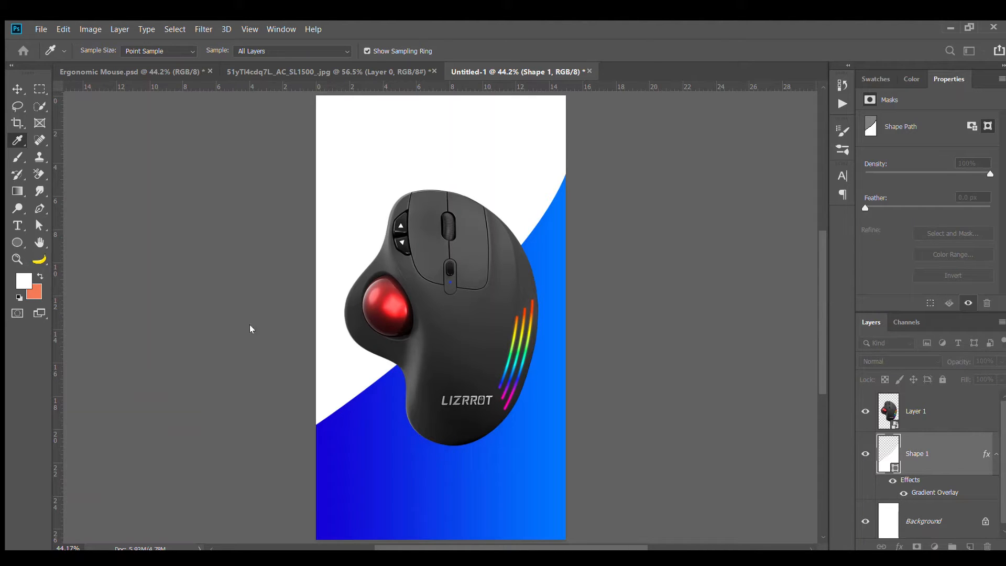
pyautogui.click(165, 313)
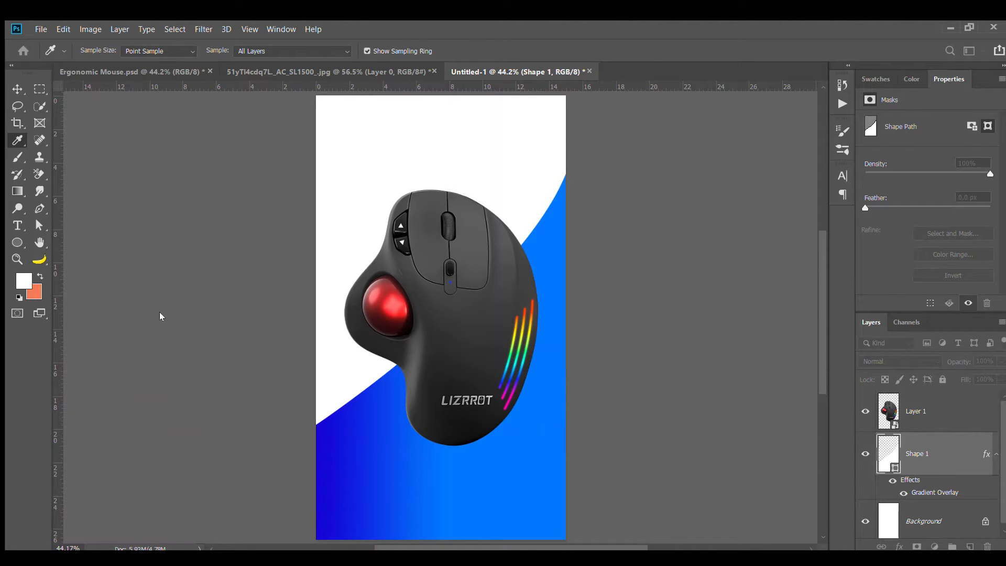
pyautogui.click(837, 321)
pyautogui.click(825, 313)
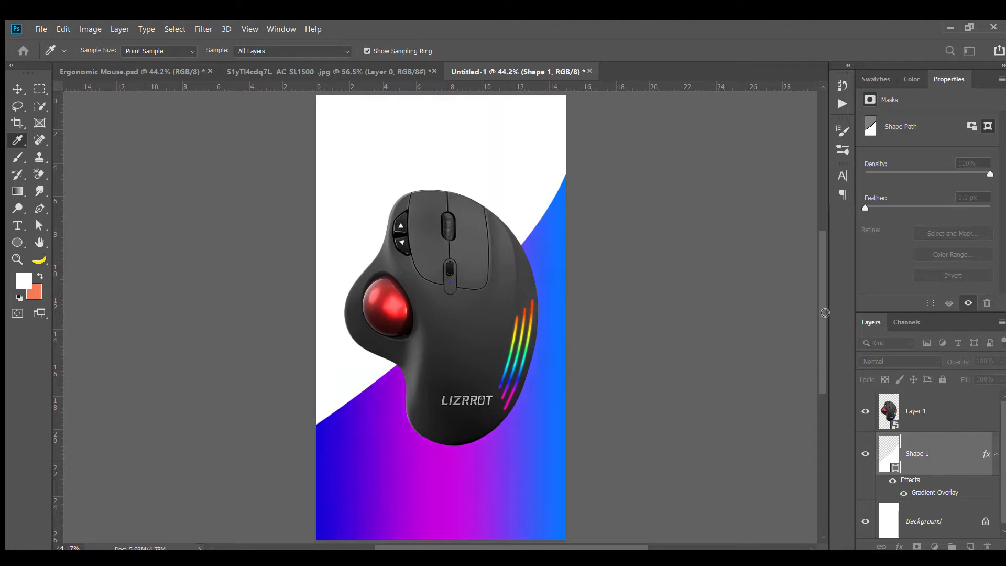
# Angle the shape's gradient overlay diagonally from deep blue at lower left to bright blue at upper right, and apply the effect
pyautogui.click(272, 104)
pyautogui.moveTo(846, 232); pyautogui.dragTo(881, 253)
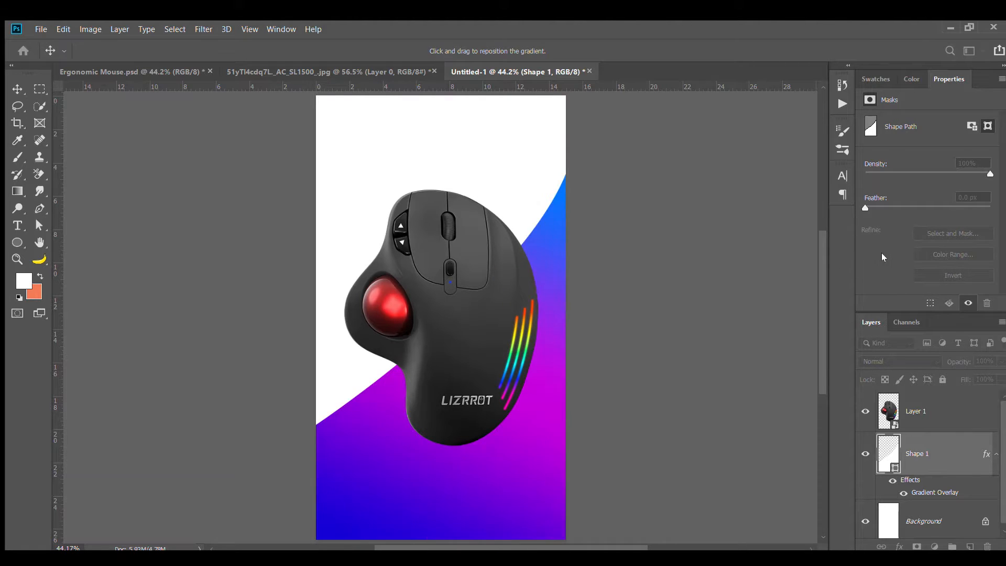
pyautogui.click(979, 164)
# Add a dark gray solid color fill layer directly above the background
pyautogui.click(956, 543)
pyautogui.click(937, 526)
pyautogui.click(934, 546)
pyautogui.click(903, 323)
pyautogui.click(677, 412)
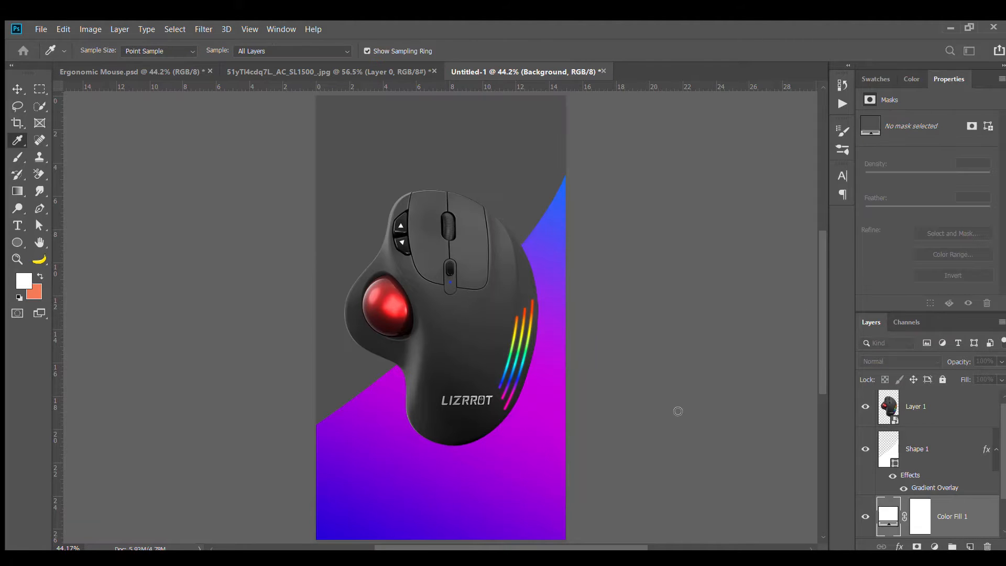
pyautogui.moveTo(644, 389); pyautogui.dragTo(655, 403)
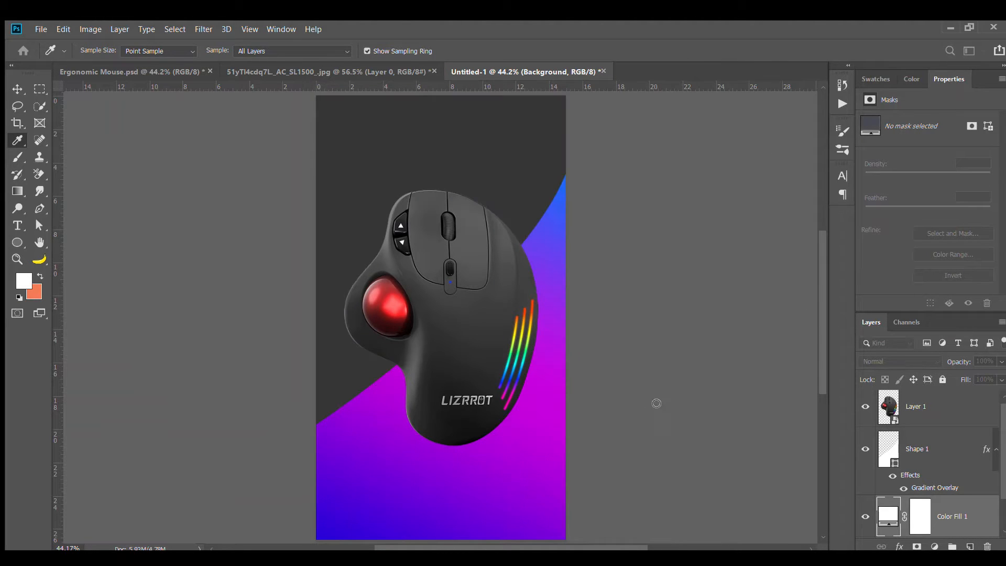
pyautogui.press('Return')
pyautogui.click(681, 310)
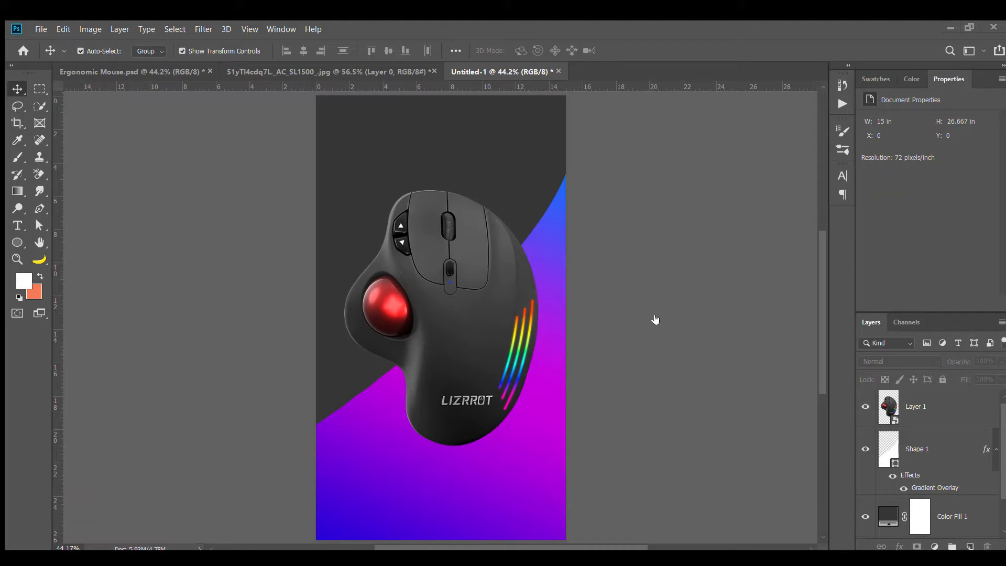
# Add a white 60 pt text line reading LIZRROT above the mouse
pyautogui.press('t')
pyautogui.click(377, 131)
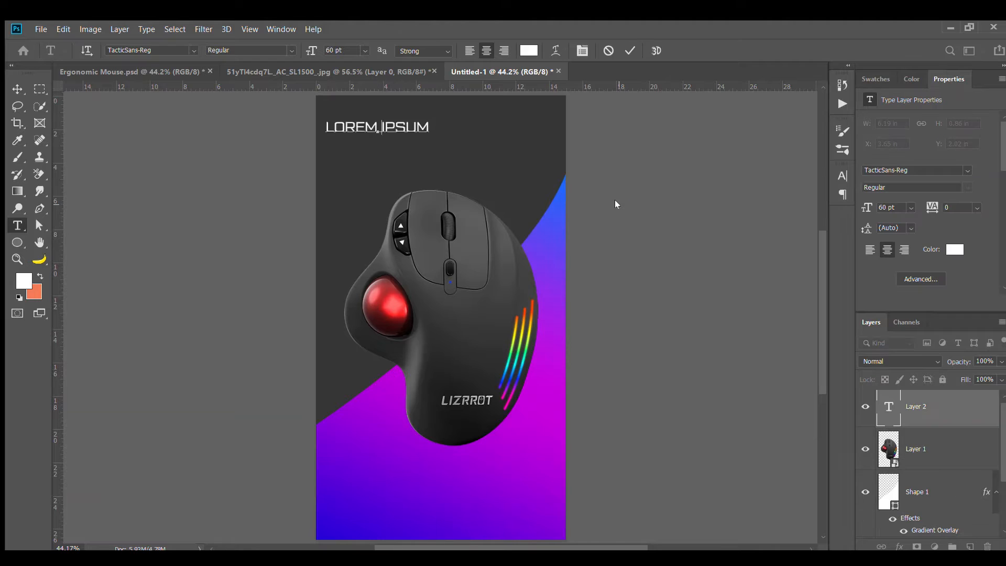
pyautogui.write('LIZRROT')
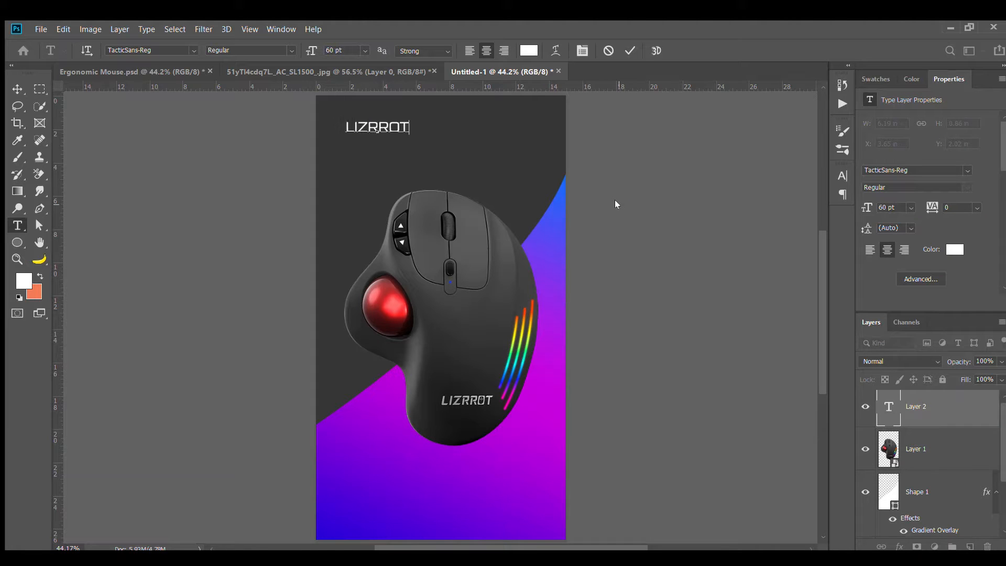
pyautogui.click(630, 51)
# Center the LIZRROT title horizontally on the canvas and enlarge it to about 91 pt
pyautogui.press('v')
pyautogui.hotkey('ctrl', 'a')
pyautogui.click(304, 53)
pyautogui.hotkey('ctrl', 'd')
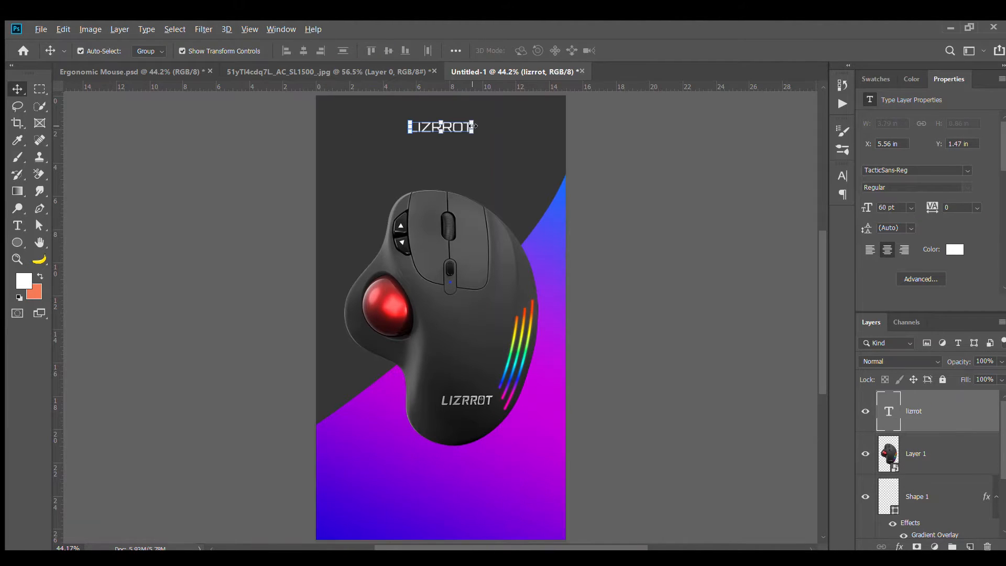
pyautogui.moveTo(472, 128)
pyautogui.mouseDown()
pyautogui.moveTo(488, 127)
pyautogui.moveTo(467, 138)
pyautogui.mouseUp()
pyautogui.press('Return')
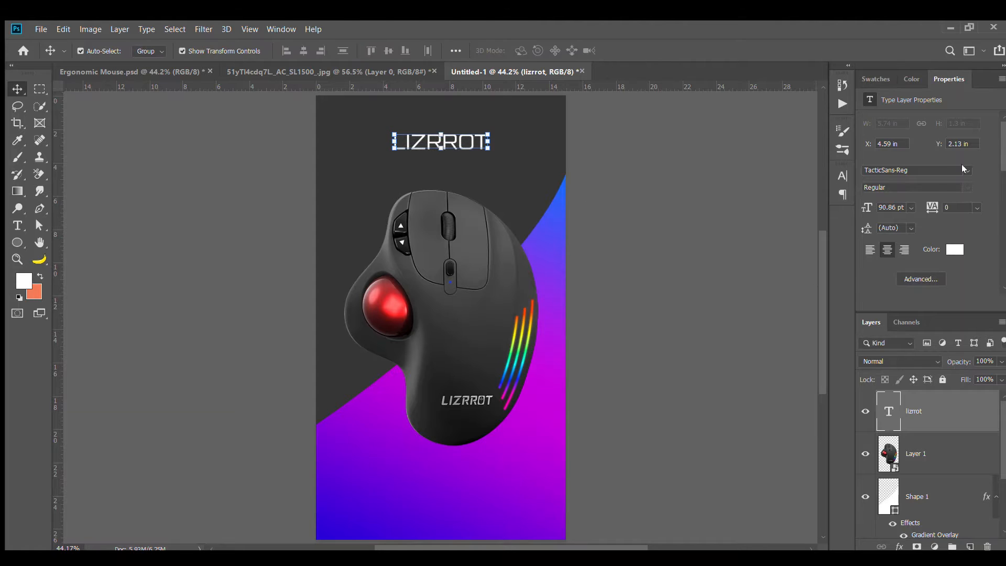
# Try a bold italic TacticSans font on the LIZRROT title
pyautogui.click(944, 170)
pyautogui.write('tac')
pyautogui.click(899, 214)
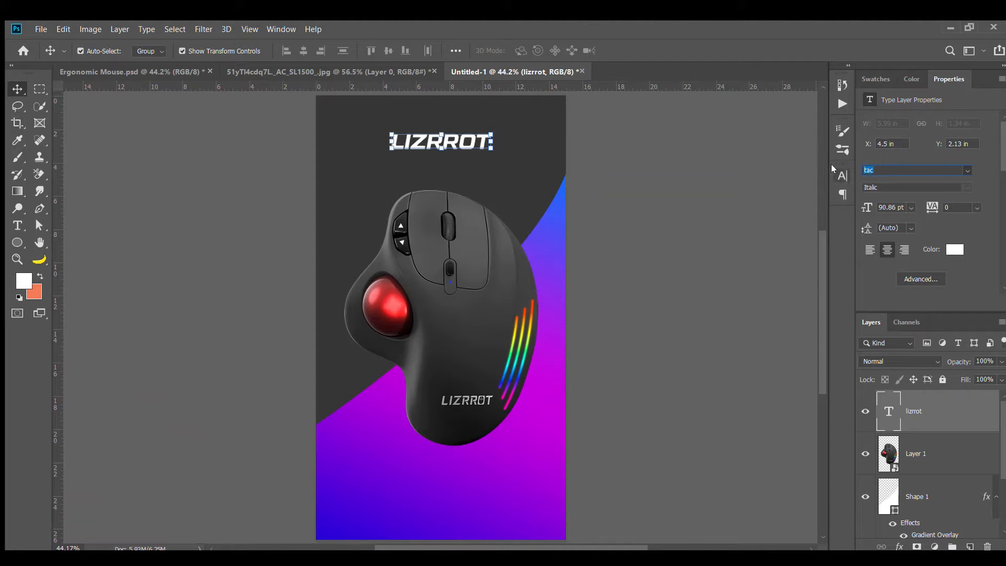
# Set the LIZRROT title's font to Azonix and move the mouse image slightly up toward the title
pyautogui.write('azon')
pyautogui.click(900, 213)
pyautogui.click(703, 254)
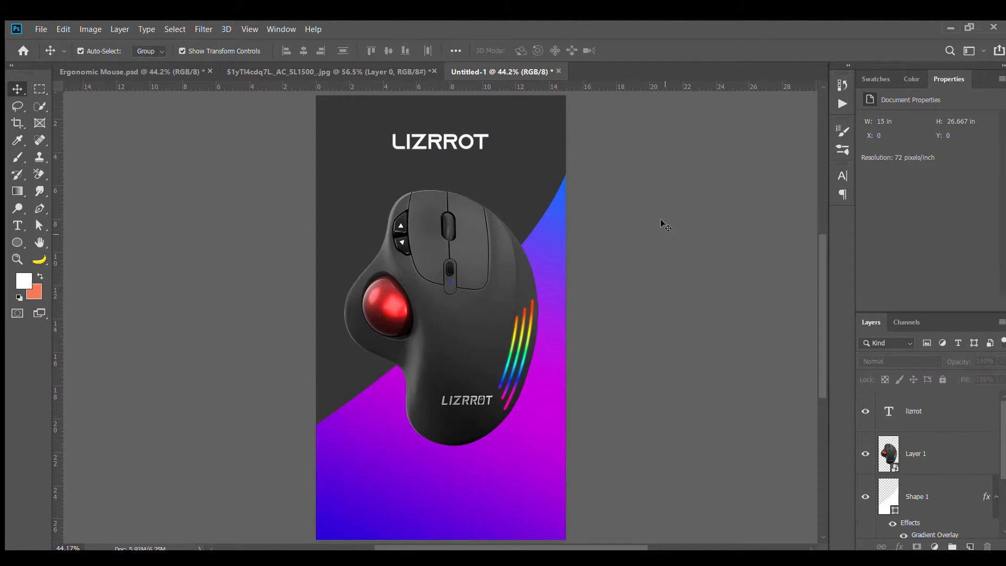
pyautogui.moveTo(474, 315); pyautogui.dragTo(473, 304)
pyautogui.click(700, 307)
# Add a white text line reading TRACKBALL just below the mouse and center it horizontally on the canvas
pyautogui.press('t')
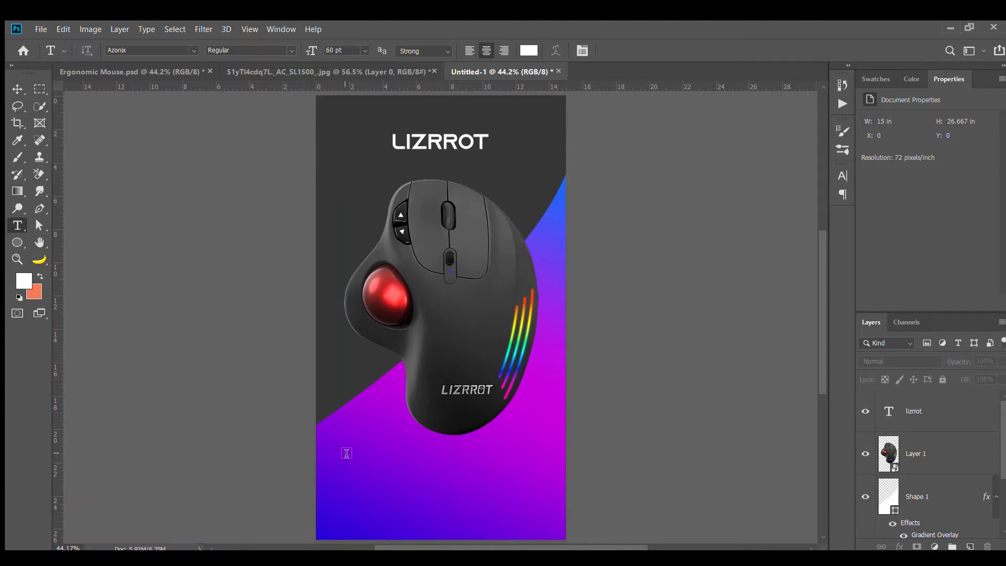
pyautogui.click(345, 449)
pyautogui.write('trackball')
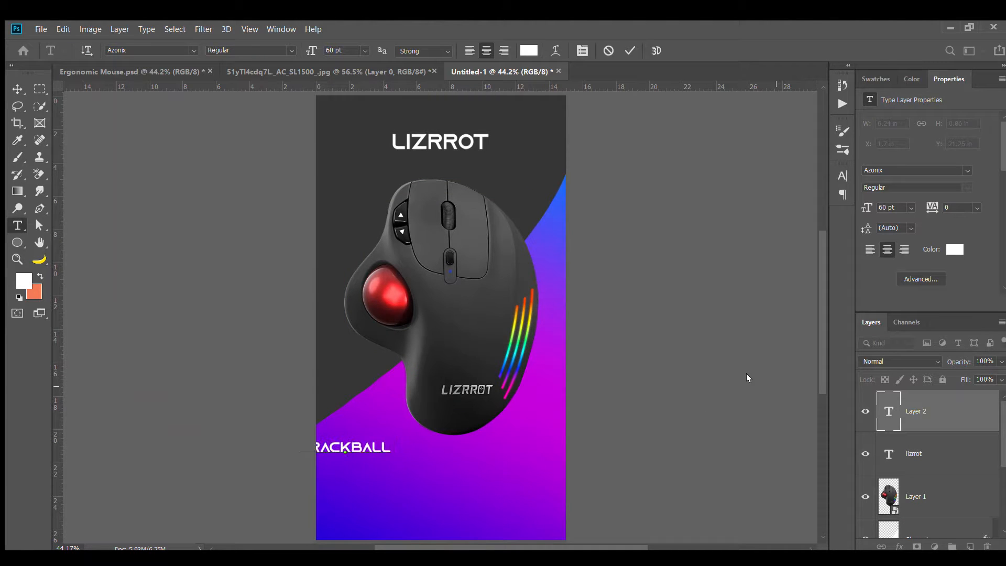
pyautogui.click(630, 50)
pyautogui.hotkey('ctrl', 'a')
pyautogui.click(304, 50)
pyautogui.hotkey('ctrl', 'd')
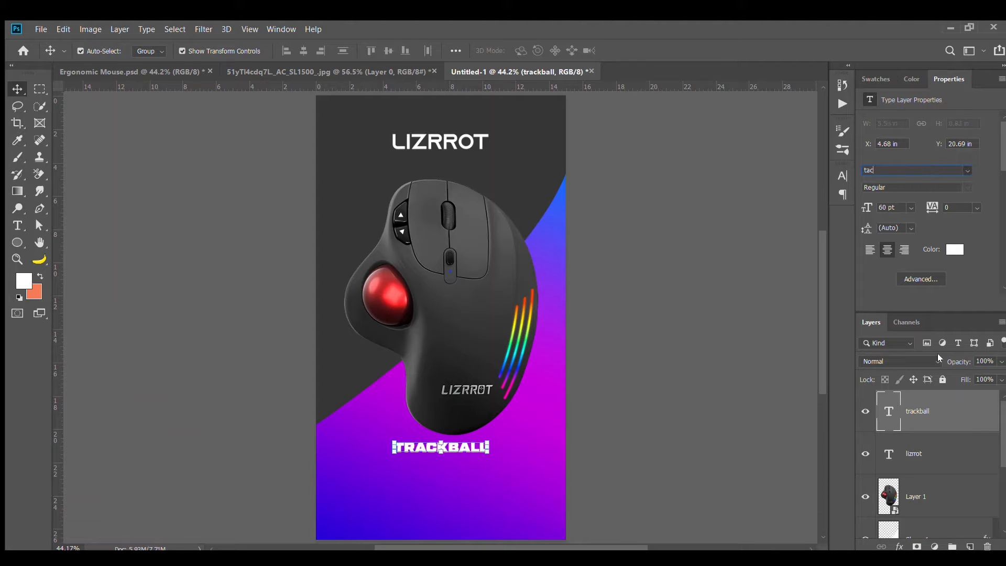
# Set the TRACKBALL text in TacticSans-Ult and enlarge it to about 124 pt
pyautogui.moveTo(491, 447); pyautogui.dragTo(524, 466)
pyautogui.press('Return')
pyautogui.press('Return')
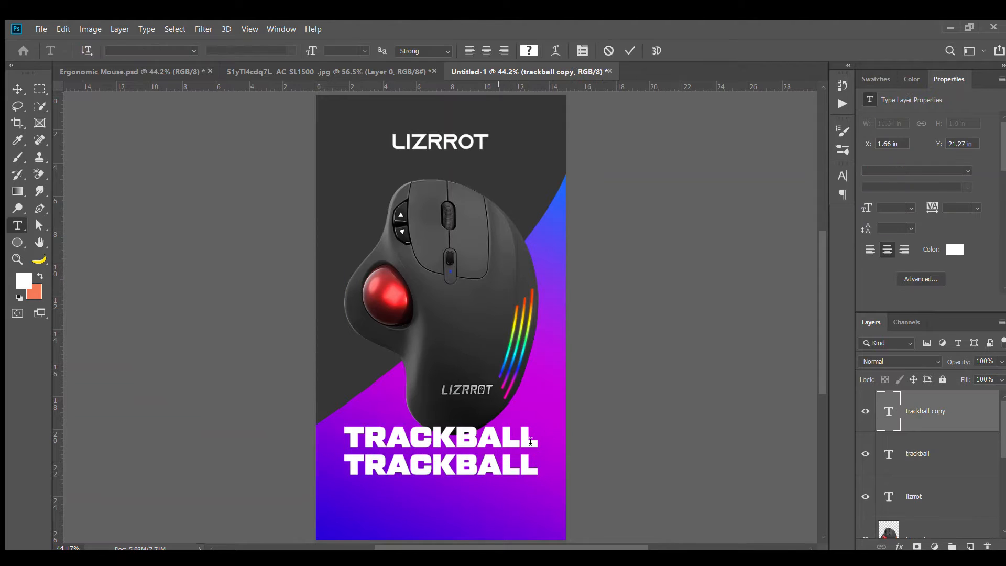
# Replace the text of the duplicated TRACKBALL line with "wireless mouse"
pyautogui.write('wireless mouse')
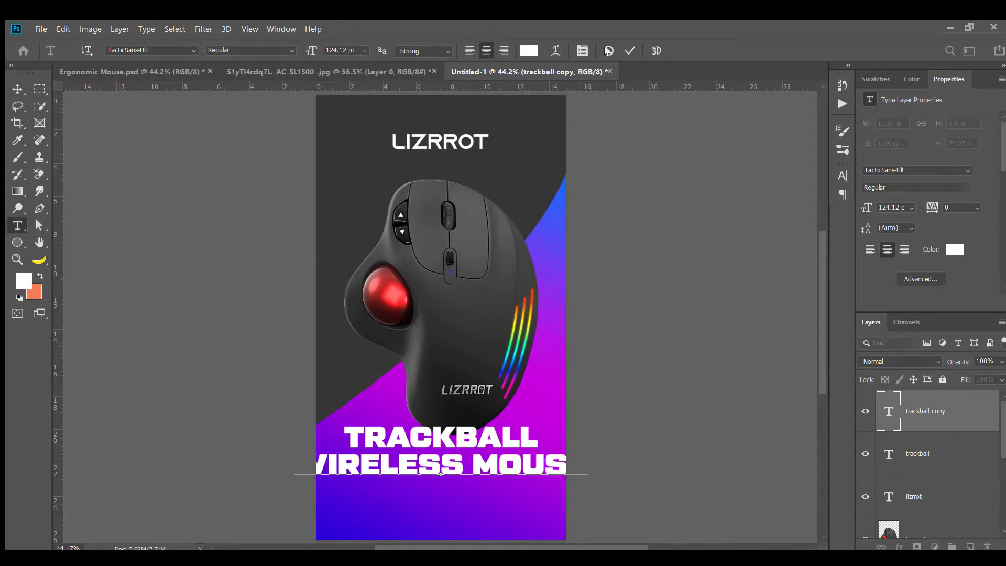
pyautogui.hotkey('ctrl', 'Return')
pyautogui.press('v')
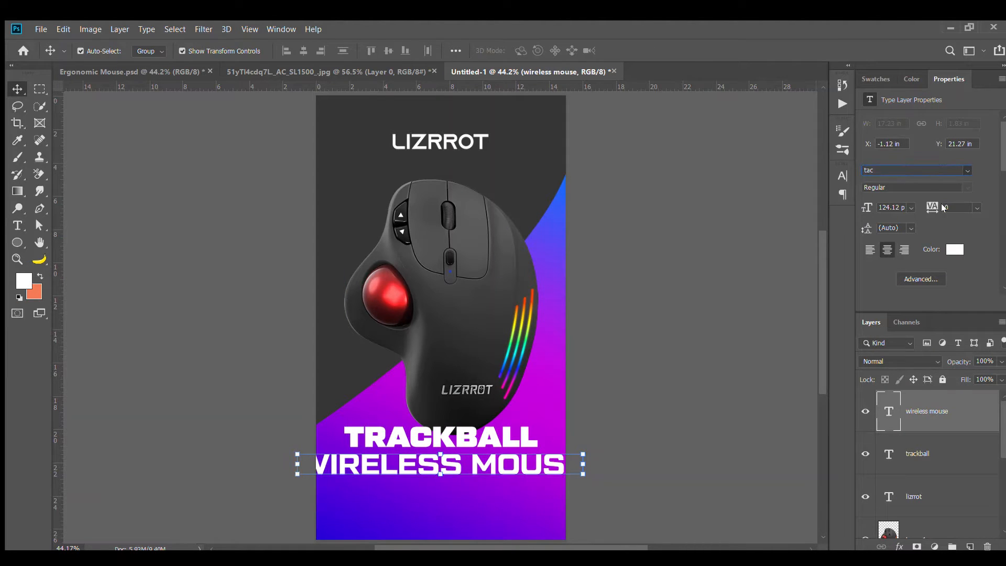
# Set the WIRELESS MOUSE line in TacticSans-MedIt and scale it down to about 84 pt, matching TRACKBALL's width
pyautogui.click(921, 294)
pyautogui.moveTo(585, 464); pyautogui.dragTo(485, 458)
pyautogui.press('Return')
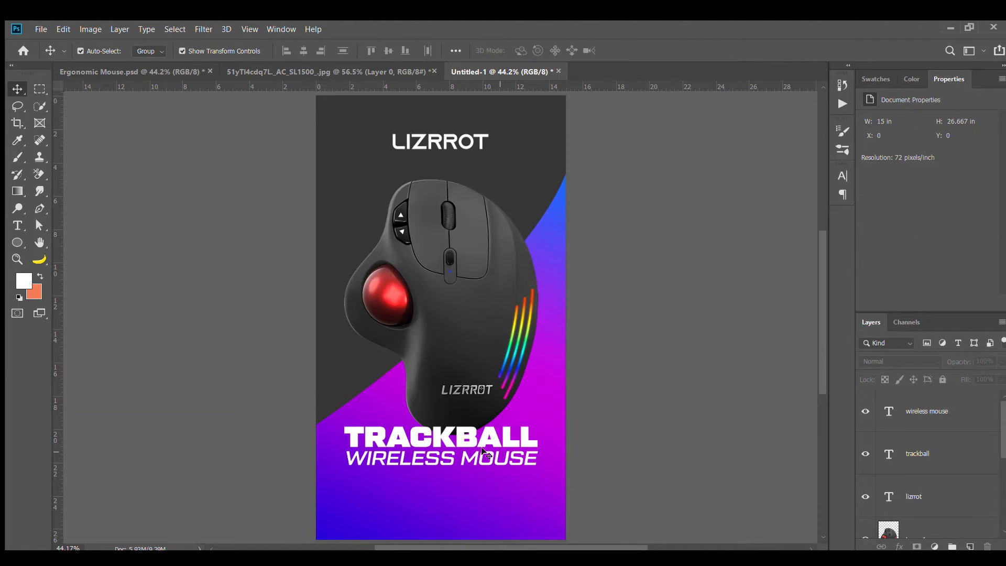
# Move the TRACKBALL and WIRELESS MOUSE text layers beneath the mouse layer so the mouse overlaps the heading
pyautogui.keyDown('shift'); pyautogui.click(942, 443); pyautogui.keyUp('shift')
pyautogui.moveTo(942, 443); pyautogui.dragTo(916, 517)
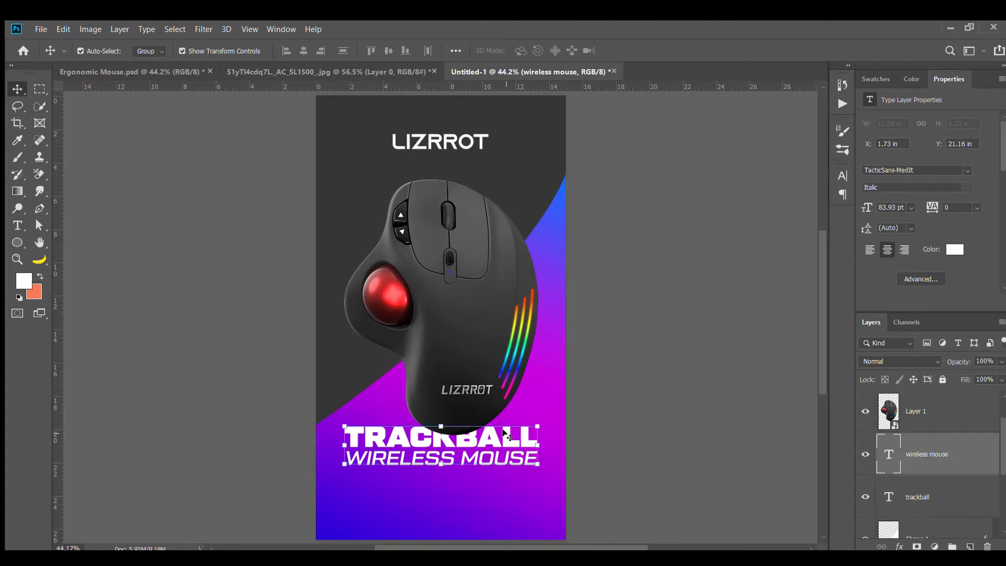
pyautogui.moveTo(704, 428); pyautogui.dragTo(704, 433)
pyautogui.click(703, 433)
# Draw a white rectangle about 407 px wide below the text lines and reduce its height to about 78 px
pyautogui.scroll(-5, 426, 465)
pyautogui.scroll(2, 396, 461)
pyautogui.click(14, 241)
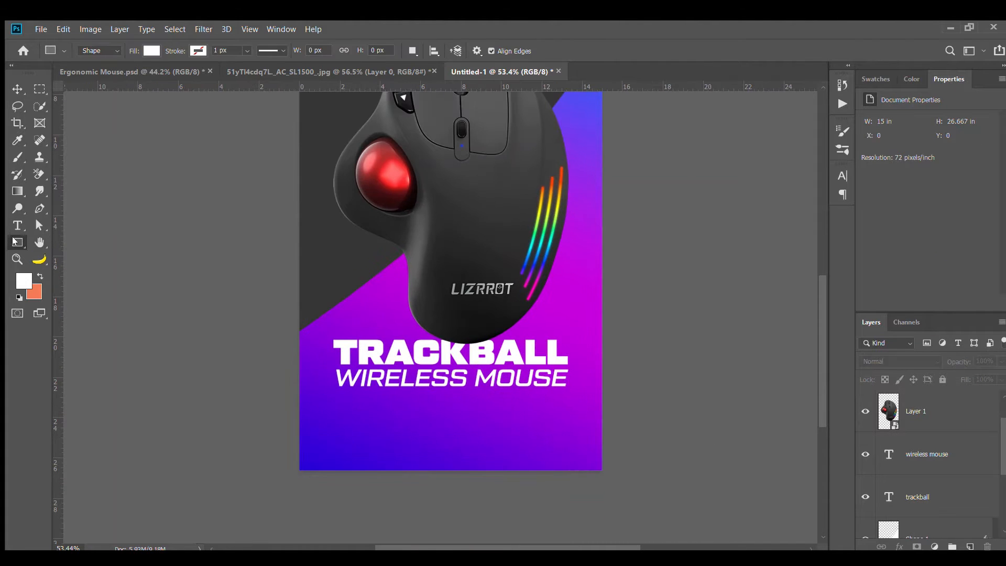
pyautogui.moveTo(522, 445); pyautogui.dragTo(528, 448)
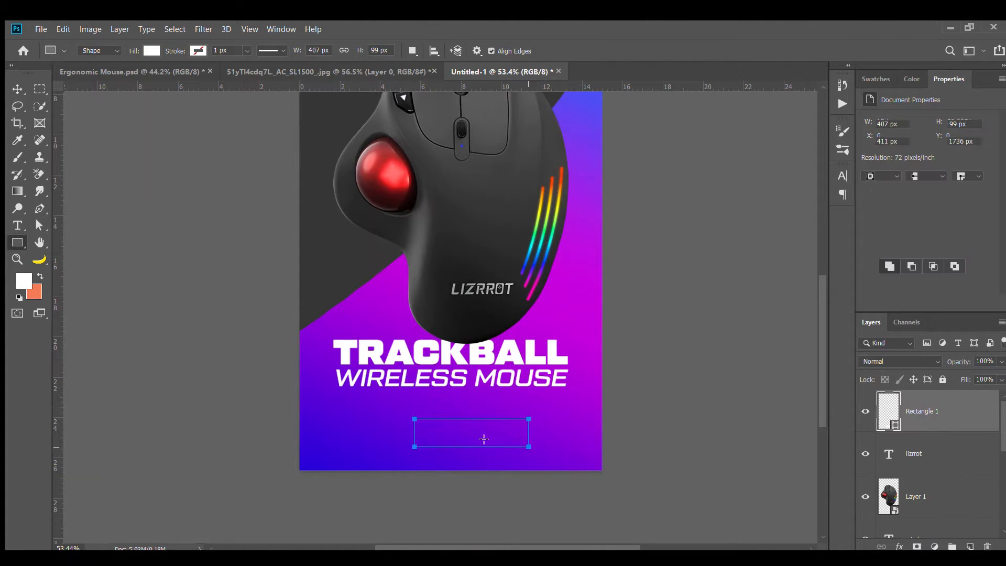
pyautogui.hotkey('ctrl', 't')
pyautogui.moveTo(471, 418); pyautogui.dragTo(473, 424)
pyautogui.press('Return')
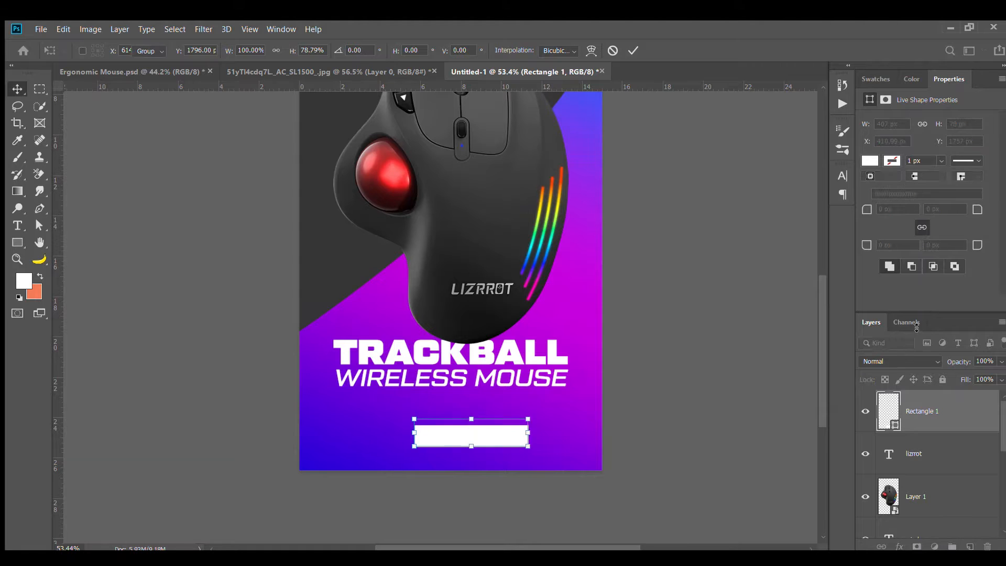
# Round all four corners of the white rectangle with a 50 px radius
pyautogui.moveTo(895, 244); pyautogui.dragTo(821, 243)
pyautogui.write('50')
pyautogui.press('Return')
pyautogui.click(633, 419)
# Duplicate the white pill to its left and narrow the copy into a short rounded shape beside the original
pyautogui.scroll(3, 533, 433)
pyautogui.moveTo(484, 441); pyautogui.dragTo(321, 426)
pyautogui.keyDown('shift'); pyautogui.click(459, 424); pyautogui.keyUp('shift')
pyautogui.hotkey('ctrl', 't')
pyautogui.moveTo(230, 421); pyautogui.dragTo(344, 421)
pyautogui.press('Return')
# Shift both white pill shapes together slightly left so the pair sits centered under the heading
pyautogui.moveTo(629, 403); pyautogui.dragTo(361, 427)
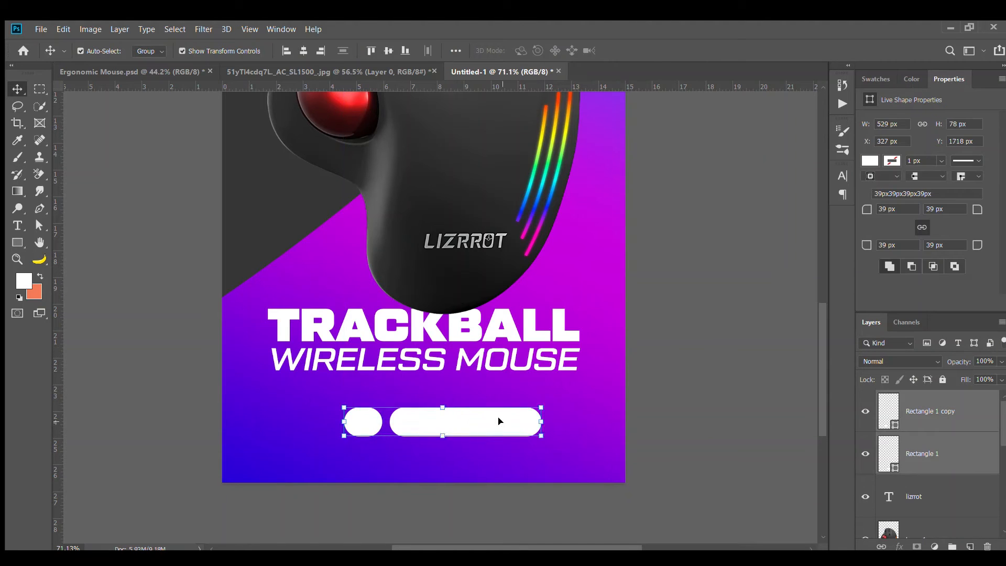
pyautogui.moveTo(498, 419); pyautogui.dragTo(481, 419)
pyautogui.click(614, 420)
# Add a 60 pt text line reading "ad to cart" at the long white pill
pyautogui.hotkey('ctrl', '0')
pyautogui.scroll(4, 446, 514)
pyautogui.press('t')
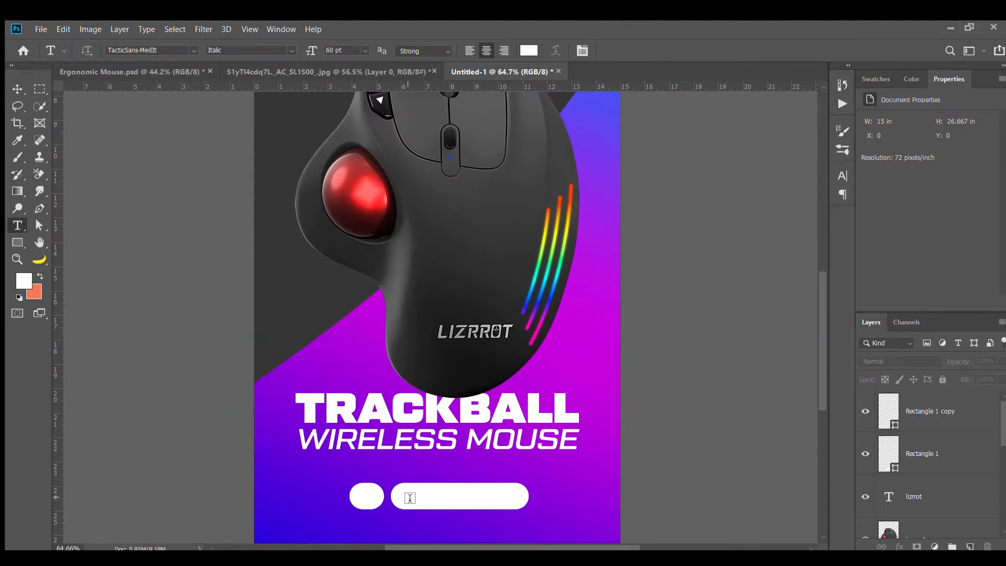
pyautogui.click(409, 497)
pyautogui.write('AVAILAart')
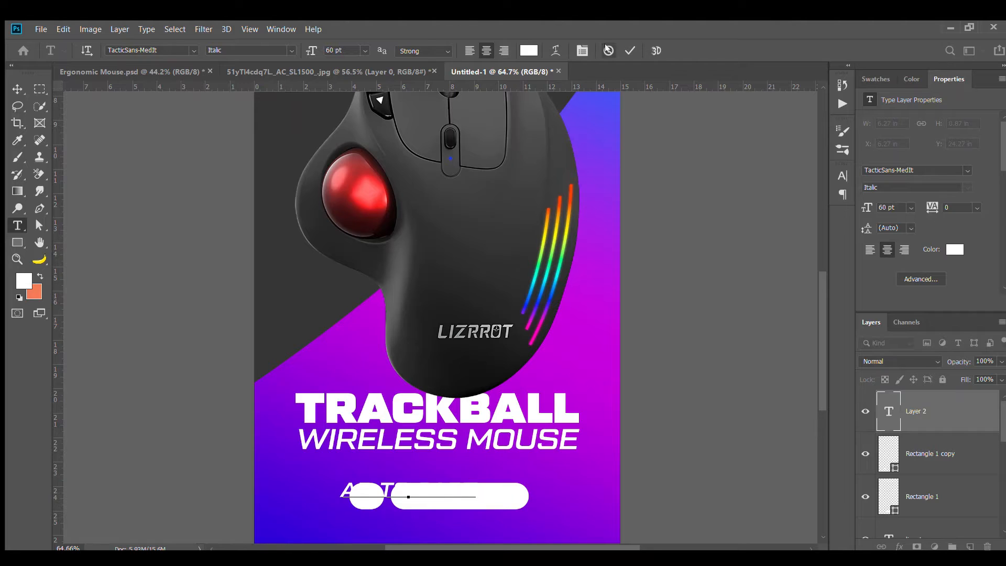
pyautogui.click(630, 51)
# Move the AD TO CART text onto the long white pill and color it dark gray
pyautogui.press('v')
pyautogui.moveTo(385, 486); pyautogui.dragTo(453, 492)
pyautogui.click(954, 249)
pyautogui.click(929, 306)
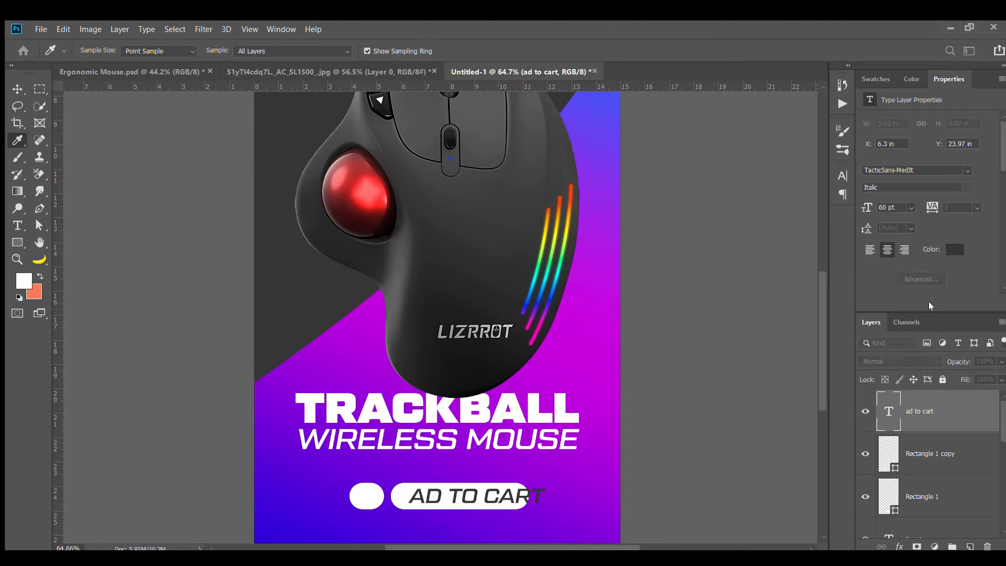
# Scale the pill text down to about 36.62 pt so it fits the long pill and correct it to read "ADD TO CART"
pyautogui.press('Return')
pyautogui.moveTo(522, 496); pyautogui.dragTo(491, 497)
pyautogui.press('Return')
pyautogui.doubleClick(426, 492)
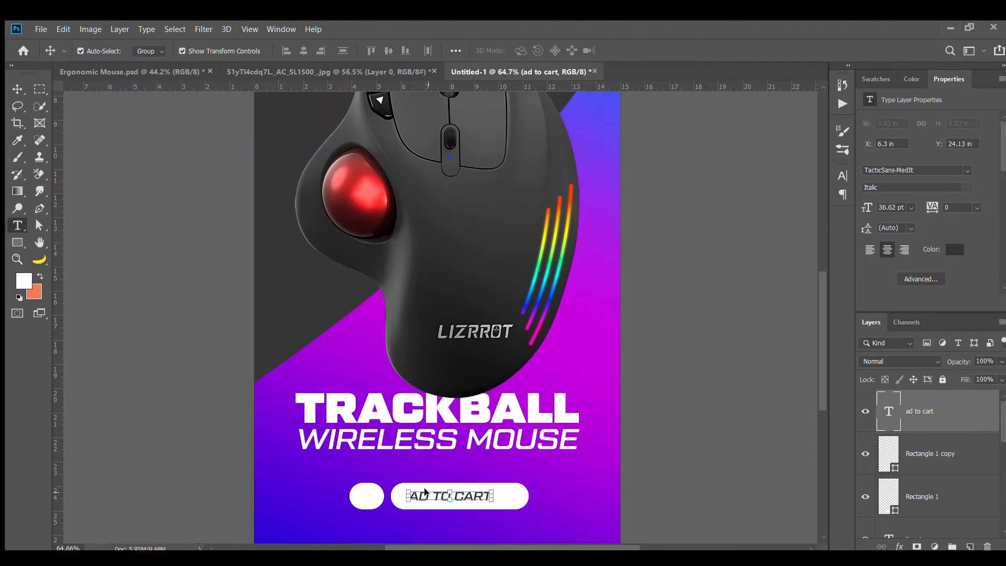
pyautogui.click(431, 496)
pyautogui.write('d')
pyautogui.click(627, 51)
# Change the ADD TO CART text's font to TacticSans-Med Regular
pyautogui.click(921, 171)
pyautogui.write('tac')
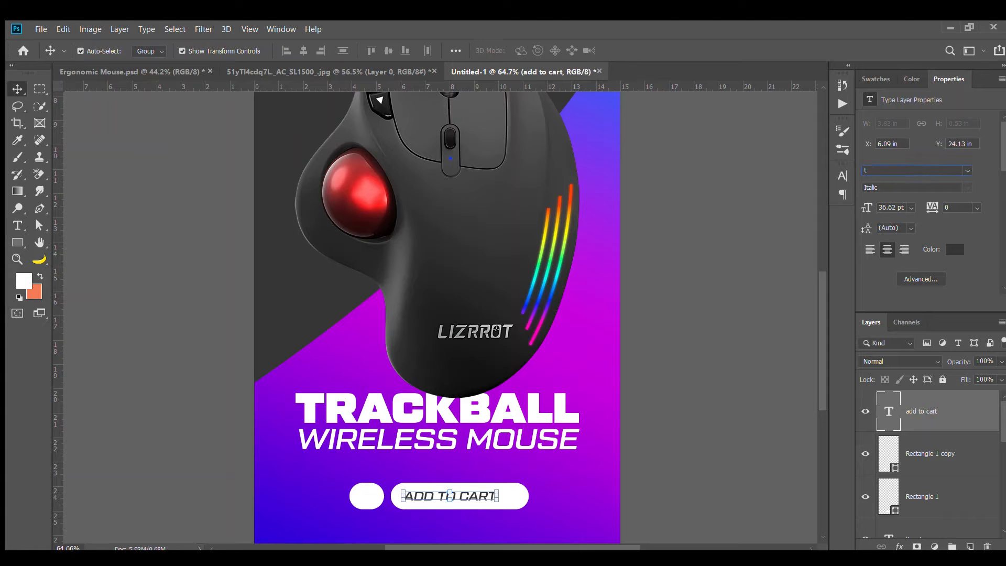
pyautogui.press('Return')
pyautogui.click(788, 416)
# Draw a dark gray circle about 53 px wide at the right end of the long white pill
pyautogui.scroll(5, 474, 506)
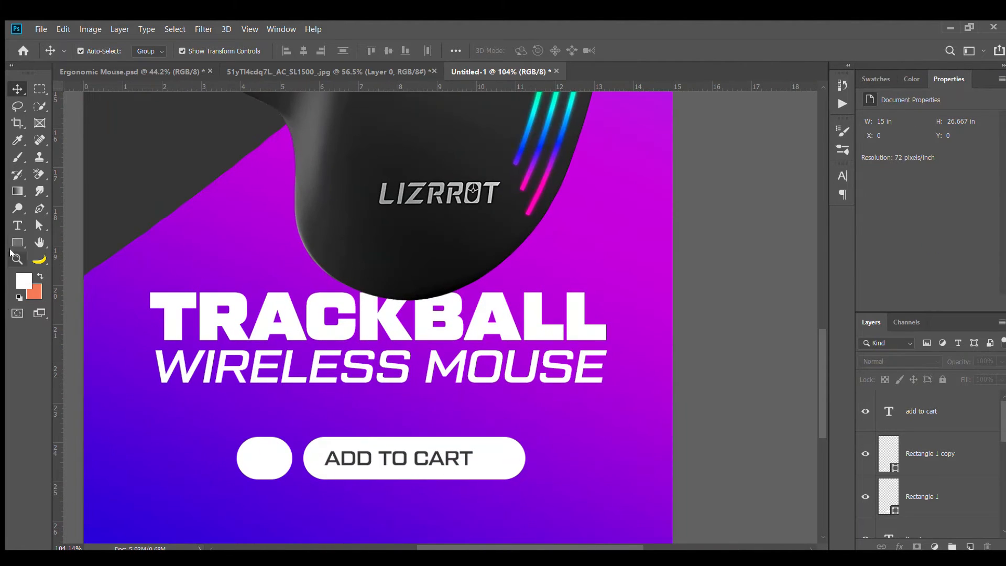
pyautogui.click(17, 243)
pyautogui.press('v')
pyautogui.moveTo(513, 475); pyautogui.dragTo(500, 461)
pyautogui.doubleClick(893, 421)
pyautogui.click(197, 146)
pyautogui.press('Return')
# Center the circle on the long pill, then shift it horizontally to the pill's right end and nudge it into place
pyautogui.scroll(3, 506, 468)
pyautogui.keyDown('shift'); pyautogui.click(399, 479); pyautogui.keyUp('shift')
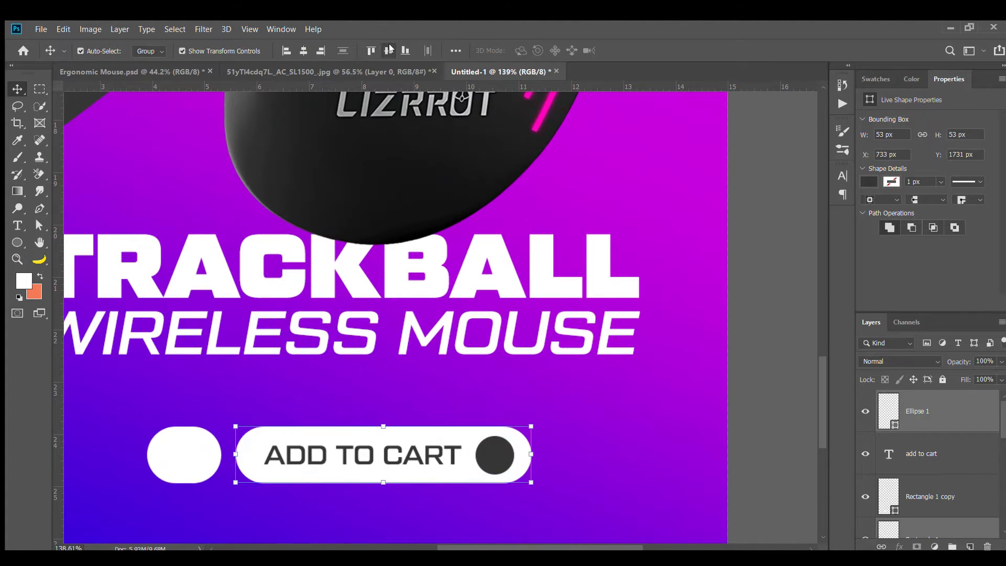
pyautogui.click(303, 50)
pyautogui.click(412, 398)
pyautogui.moveTo(385, 455); pyautogui.dragTo(503, 455)
pyautogui.press('Left')
pyautogui.press('Left')
pyautogui.press('Left')
pyautogui.press('Left')
pyautogui.press('Left')
pyautogui.press('Left')
pyautogui.press('Left')
pyautogui.press('Left')
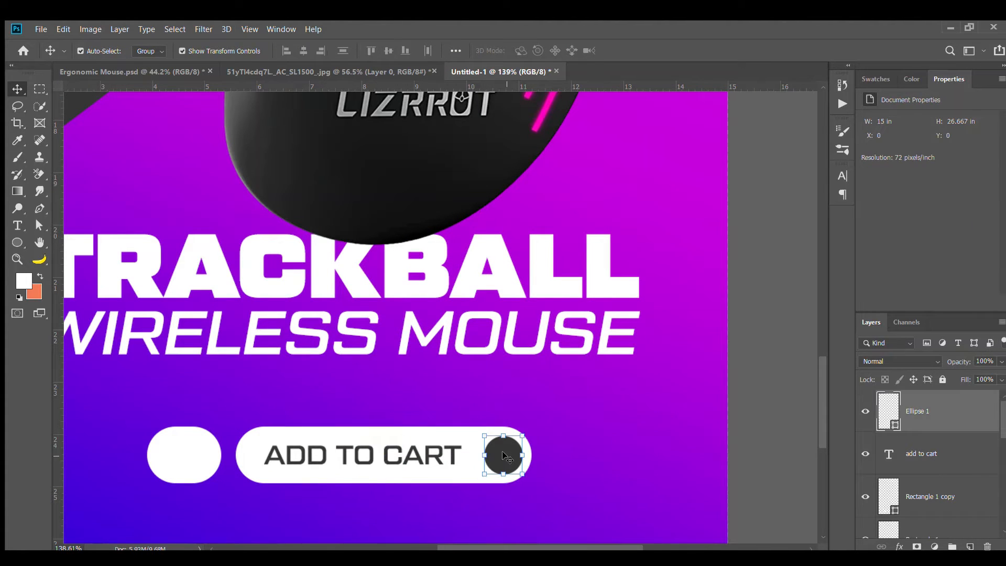
pyautogui.click(745, 352)
pyautogui.hotkey('ctrl', '0')
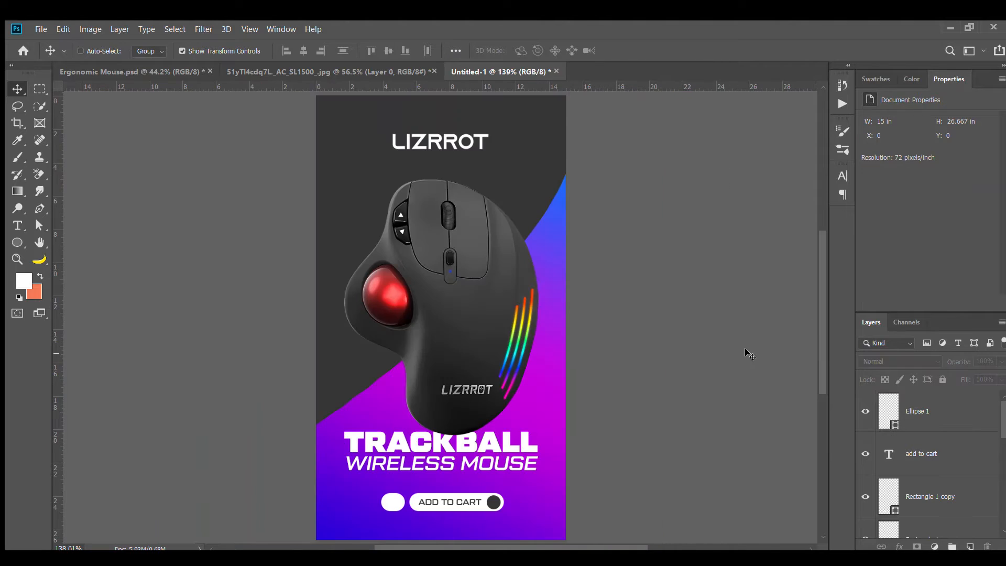
# Recolor the long pill dark gray and the circle at its right end white
pyautogui.scroll(3, 482, 450)
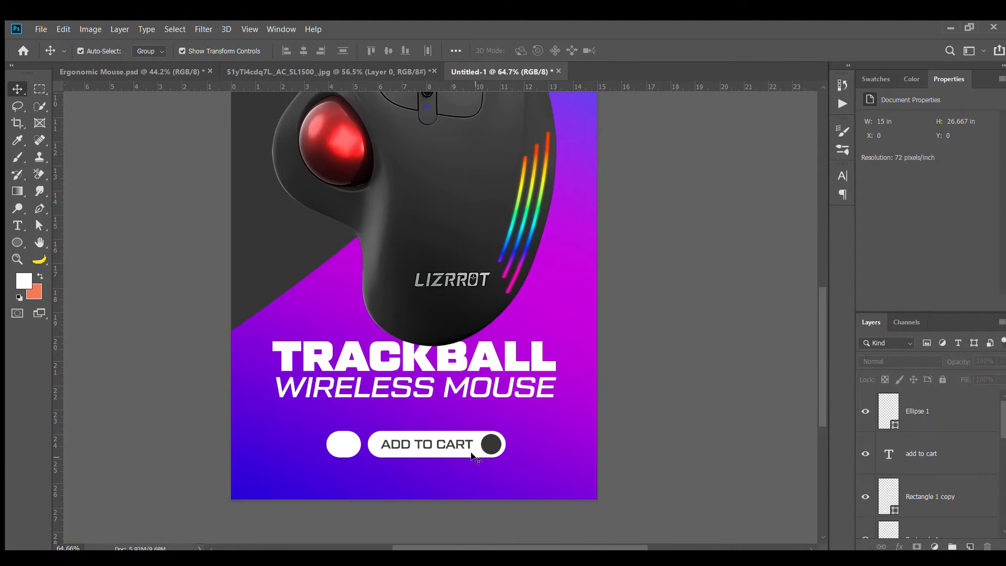
pyautogui.click(472, 454)
pyautogui.doubleClick(893, 526)
pyautogui.click(260, 242)
pyautogui.press('Return')
pyautogui.click(493, 442)
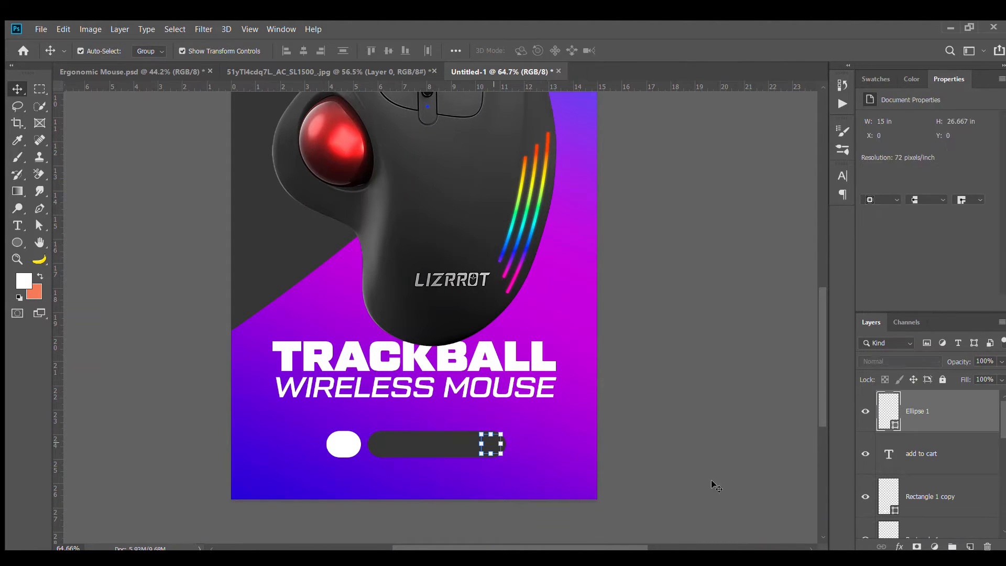
pyautogui.press('i')
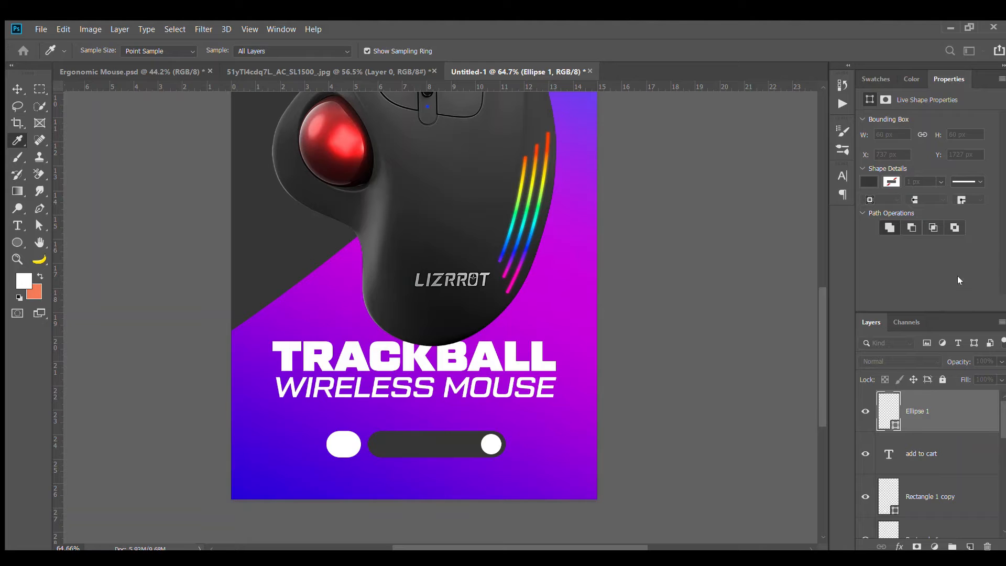
# Recolor the short pill dark gray to match the long one and make the ADD TO CART text white
pyautogui.keyDown('ctrl'); pyautogui.click(338, 443); pyautogui.keyUp('ctrl')
pyautogui.click(461, 442)
pyautogui.press('Return')
pyautogui.click(499, 474)
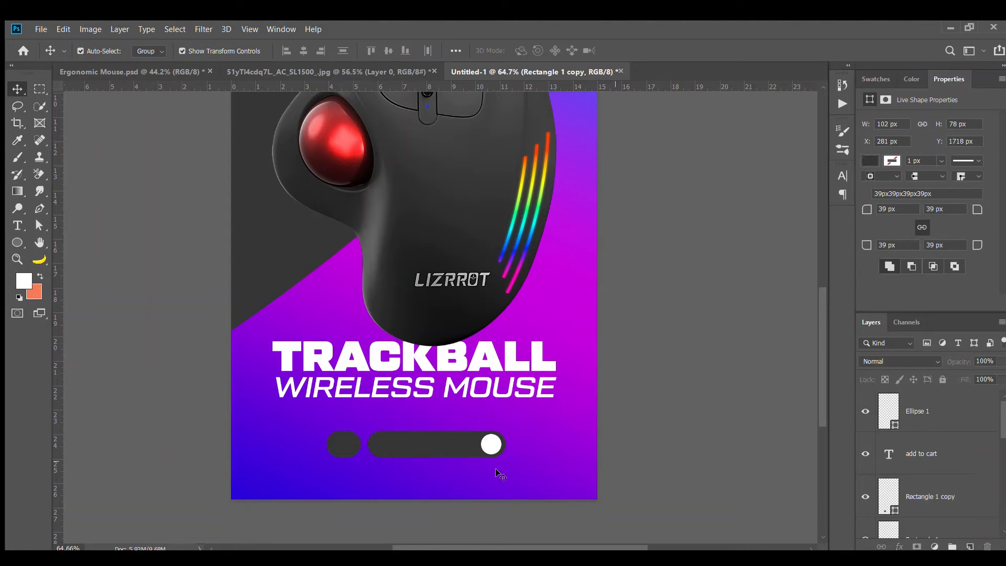
pyautogui.click(932, 453)
pyautogui.click(955, 251)
pyautogui.click(980, 298)
pyautogui.press('Return')
pyautogui.click(349, 464)
# Add a soft, colored drop shadow to the long pill and offset it slightly below the shape
pyautogui.scroll(3, 349, 464)
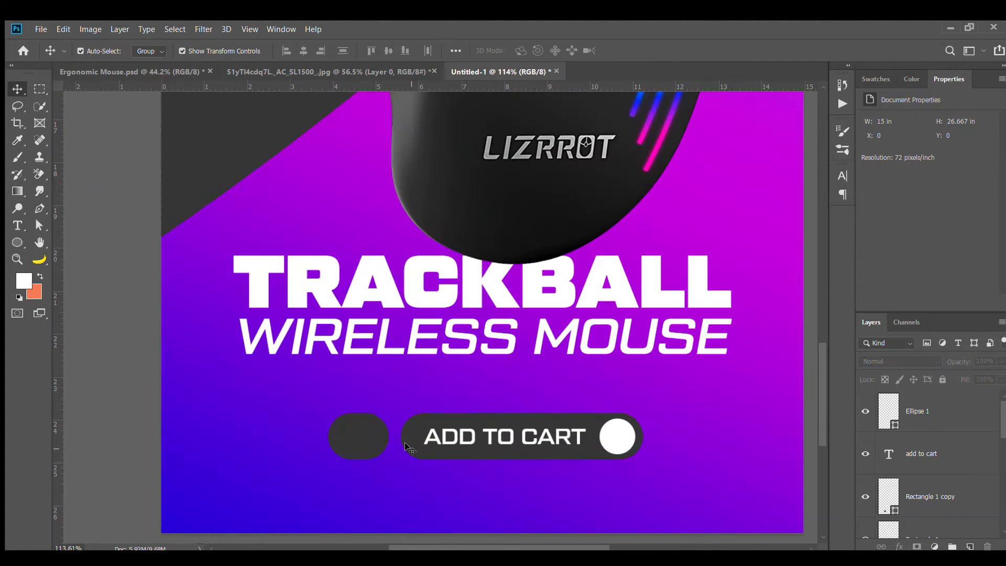
pyautogui.click(922, 517)
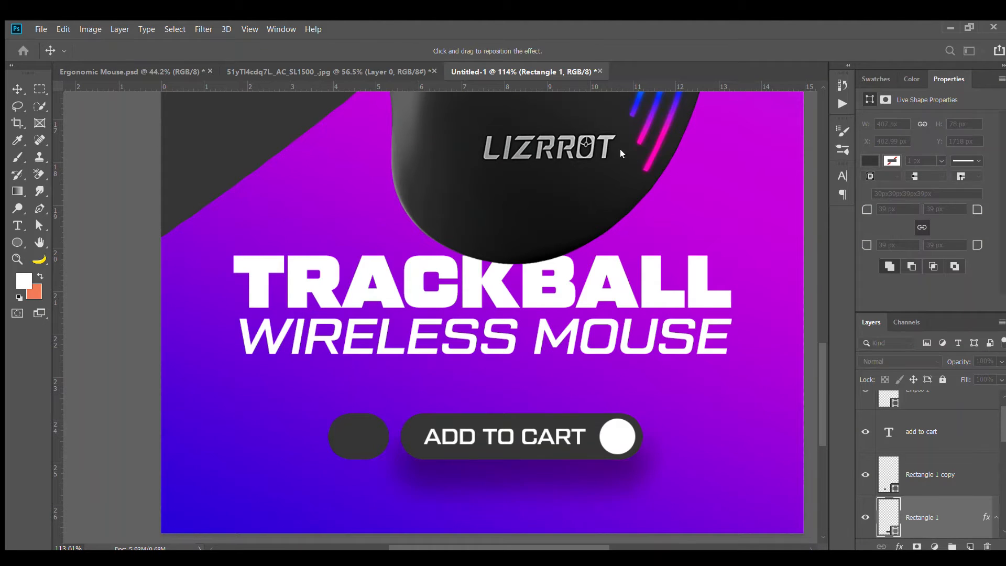
pyautogui.click(834, 244)
pyautogui.moveTo(770, 452); pyautogui.dragTo(831, 380)
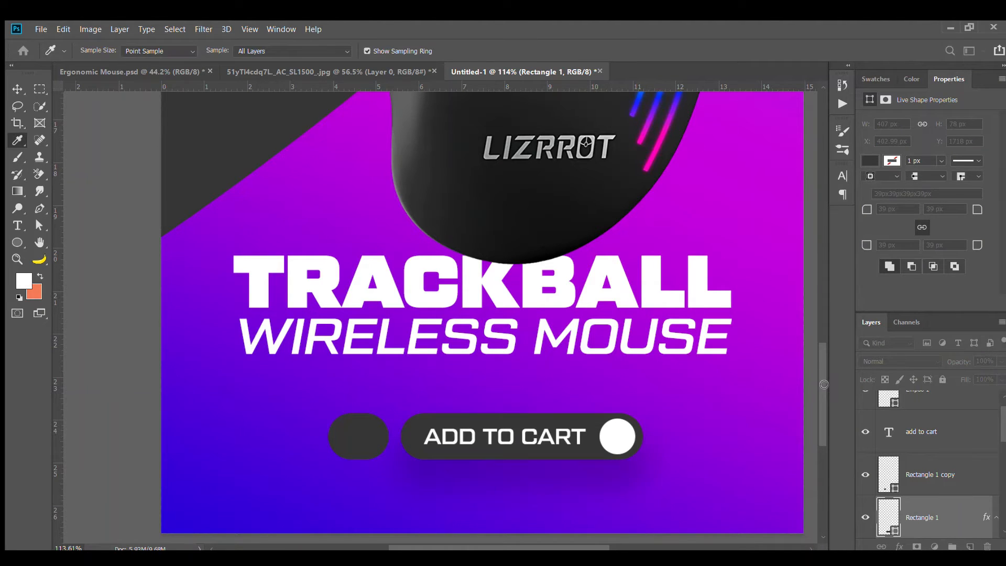
pyautogui.click(929, 278)
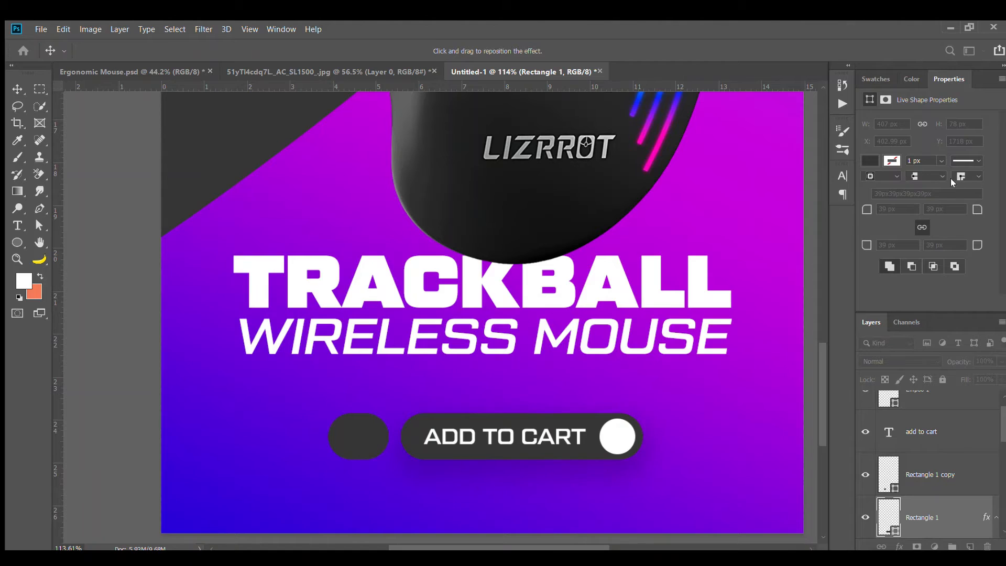
pyautogui.moveTo(611, 461); pyautogui.dragTo(621, 471)
pyautogui.click(951, 128)
# Copy the long pill's drop shadow effect onto the short pill's layer
pyautogui.scroll(-2, 922, 510)
pyautogui.scroll(1, 921, 429)
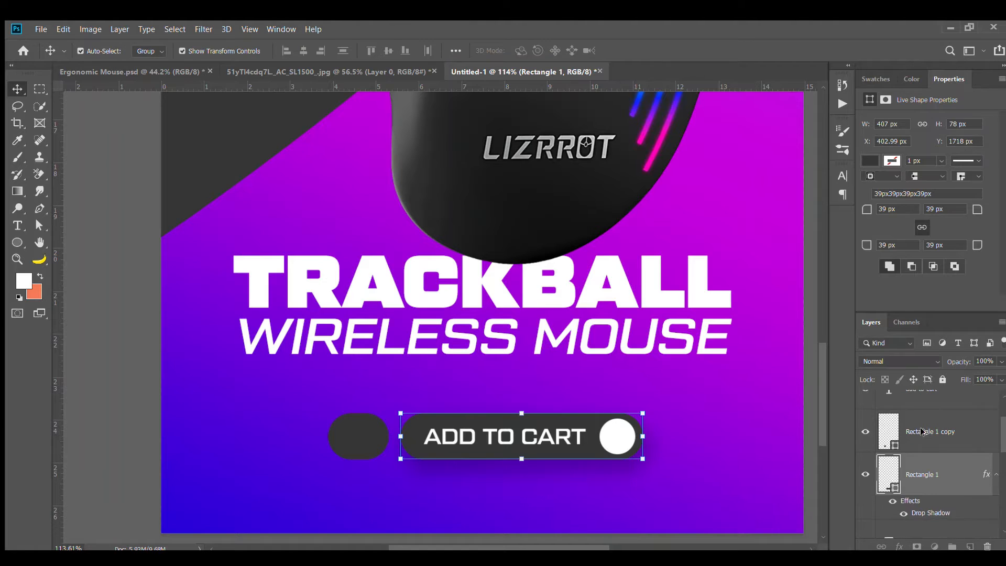
pyautogui.moveTo(920, 431); pyautogui.dragTo(921, 434)
pyautogui.click(122, 354)
pyautogui.hotkey('ctrl', '0')
pyautogui.scroll(2, 388, 502)
pyautogui.moveTo(483, 123); pyautogui.dragTo(354, 102)
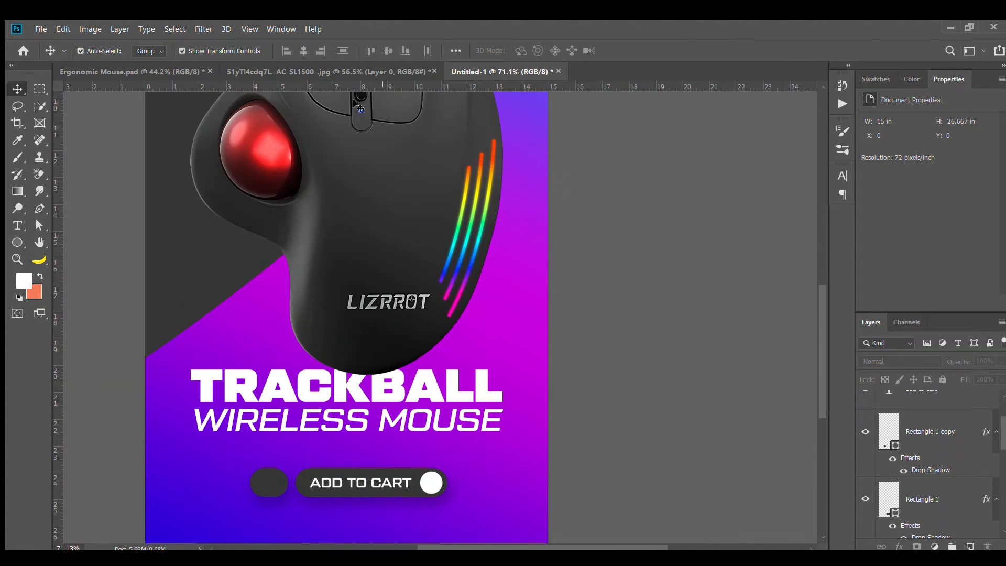
# Copy the shopping-cart icon from Ergonomic Mouse.psd and paste it into the poster document Untitled-1
pyautogui.click(329, 71)
pyautogui.click(126, 72)
pyautogui.click(488, 508)
pyautogui.hotkey('ctrl', 'c')
pyautogui.click(529, 71)
pyautogui.hotkey('ctrl', 'v')
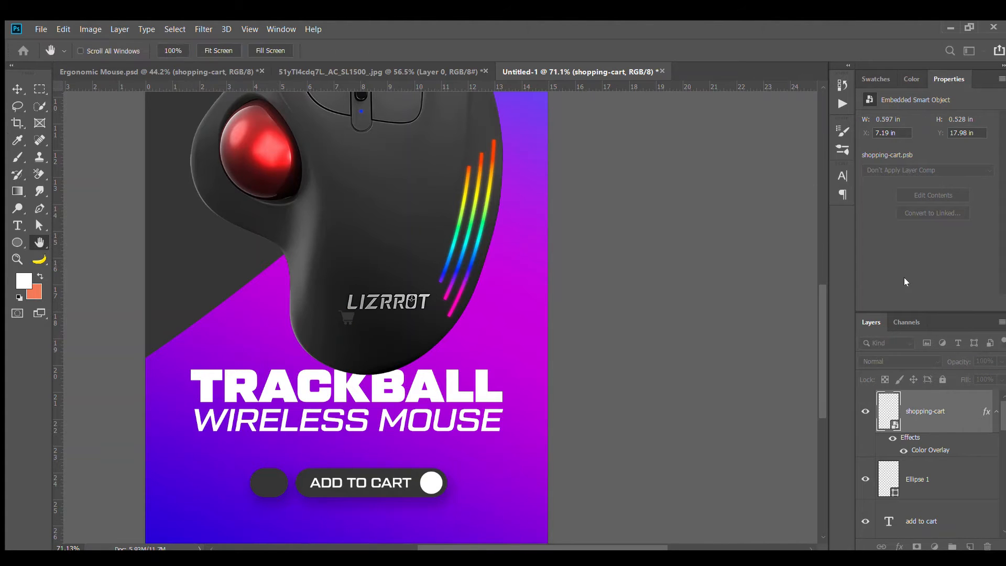
# Move the shopping-cart icon onto the white circle and align the two centrally
pyautogui.scroll(3, 367, 330)
pyautogui.moveTo(384, 335); pyautogui.dragTo(391, 249)
pyautogui.moveTo(343, 227); pyautogui.dragTo(466, 423)
pyautogui.scroll(7, 460, 450)
pyautogui.click(678, 410)
pyautogui.click(473, 428)
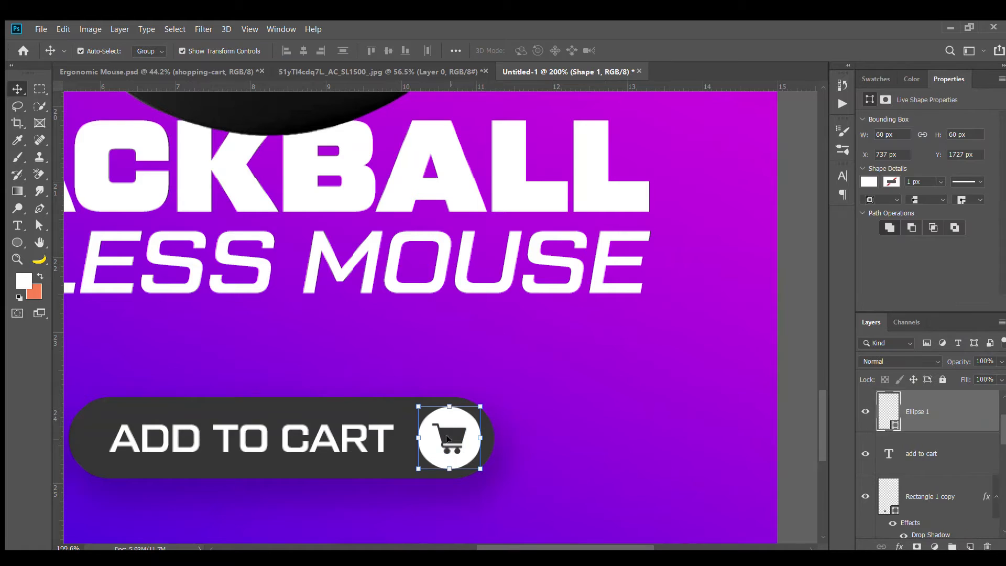
pyautogui.keyDown('shift'); pyautogui.click(450, 436); pyautogui.keyUp('shift')
pyautogui.click(388, 51)
pyautogui.click(646, 345)
# Duplicate the ADD TO CART text toward the short pill and change the copy to "$55"
pyautogui.scroll(-3, 647, 344)
pyautogui.moveTo(289, 354); pyautogui.dragTo(458, 354)
pyautogui.click(456, 418)
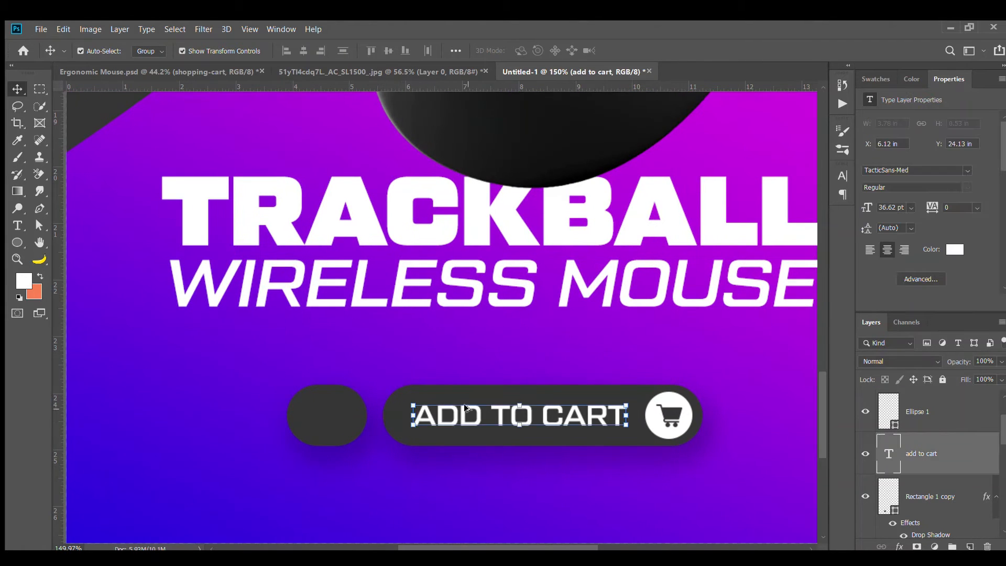
pyautogui.keyDown('alt'); pyautogui.moveTo(463, 416); pyautogui.dragTo(337, 407); pyautogui.keyUp('alt')
pyautogui.press('t')
pyautogui.tripleClick(393, 412)
pyautogui.write('$55')
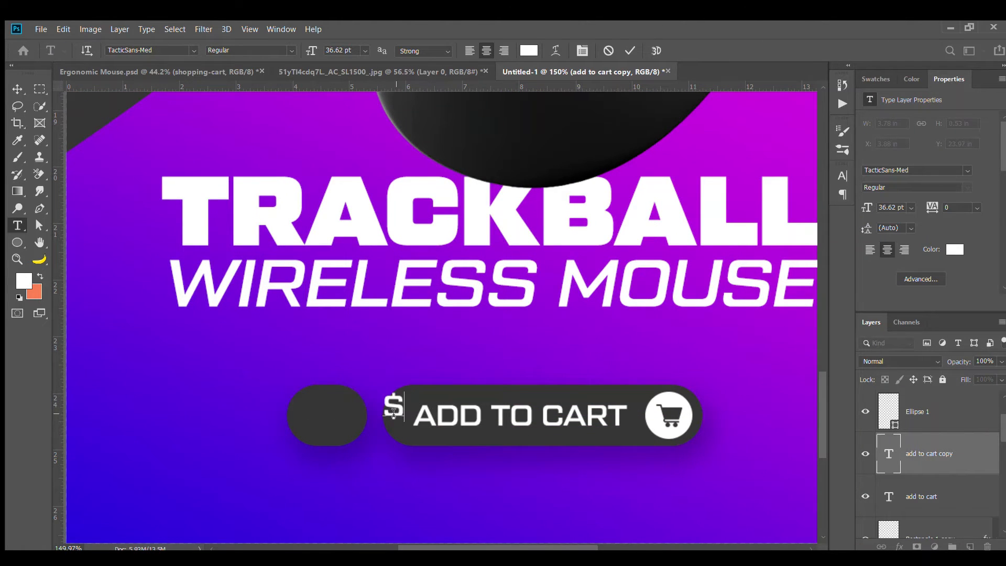
pyautogui.hotkey('ctrl', 'Return')
# Move the $55 text onto the short pill and center it within the shape
pyautogui.moveTo(358, 413)
pyautogui.mouseDown()
pyautogui.moveTo(342, 418)
pyautogui.moveTo(355, 402)
pyautogui.mouseUp()
pyautogui.scroll(3, 342, 420)
pyautogui.press('Return')
pyautogui.click(323, 382)
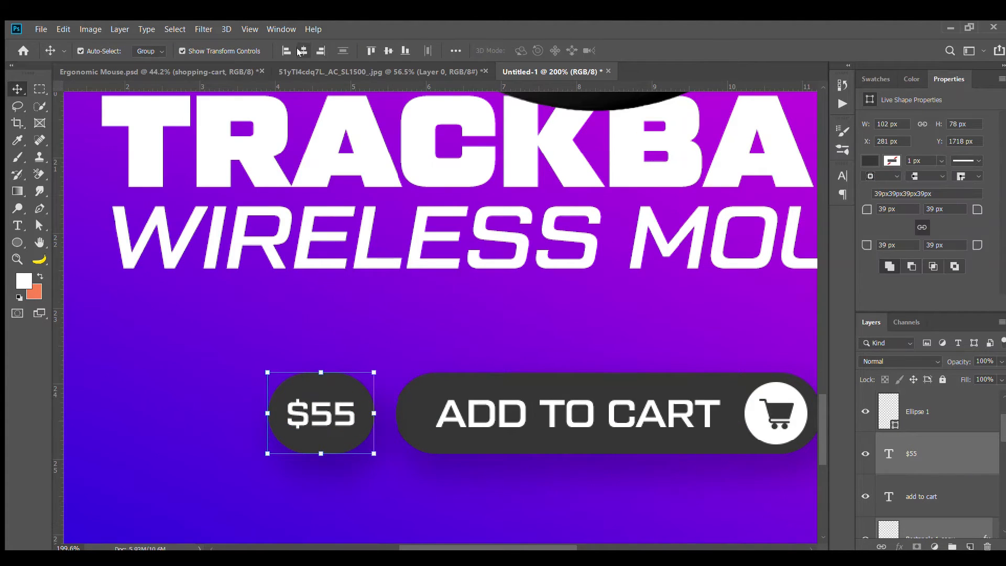
pyautogui.hotkey('ctrl', '0')
pyautogui.click(669, 361)
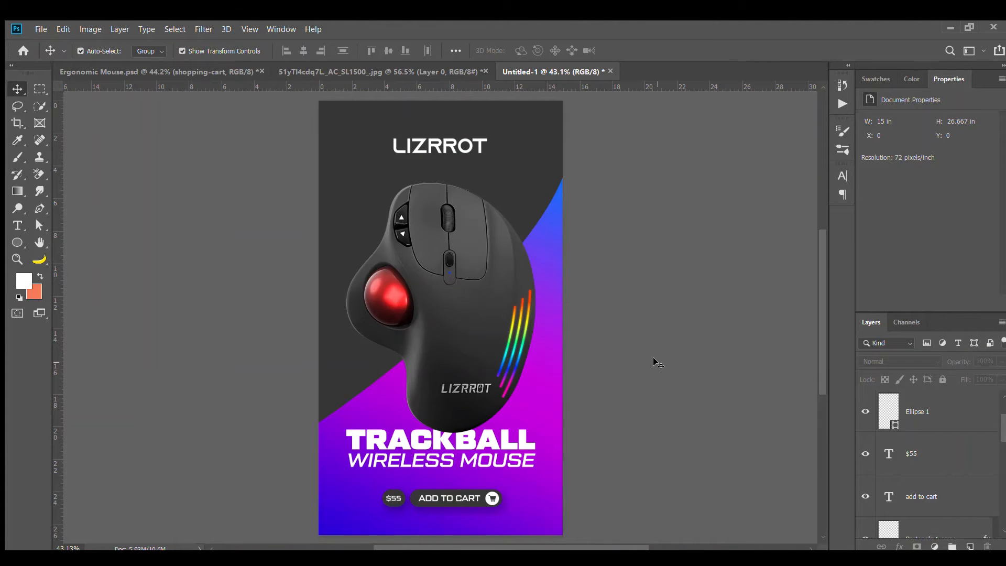
# Add a soft drop shadow to the trackball mouse image on Layer 1
pyautogui.click(497, 335)
pyautogui.scroll(-2, 943, 472)
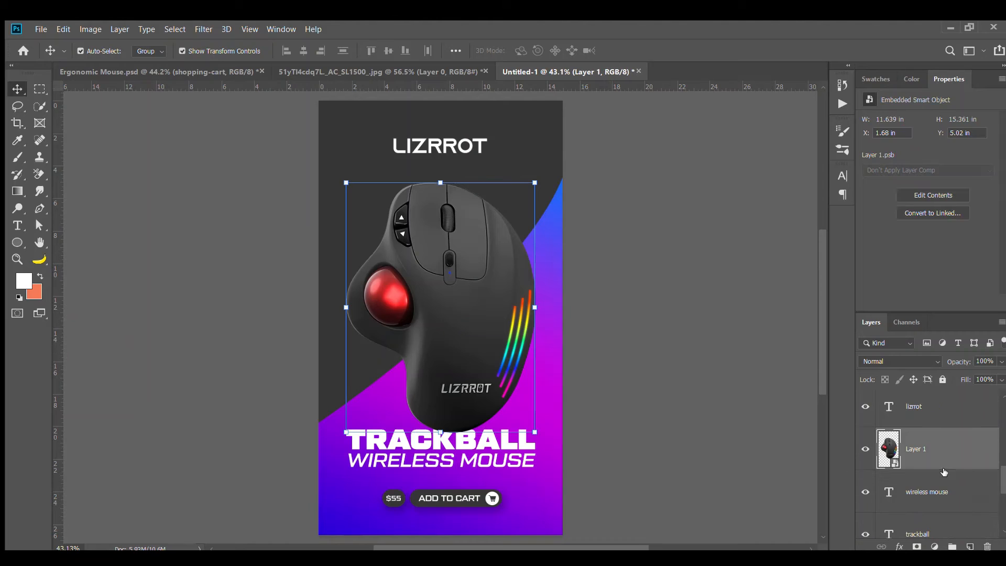
pyautogui.click(908, 533)
pyautogui.click(608, 375)
pyautogui.click(617, 391)
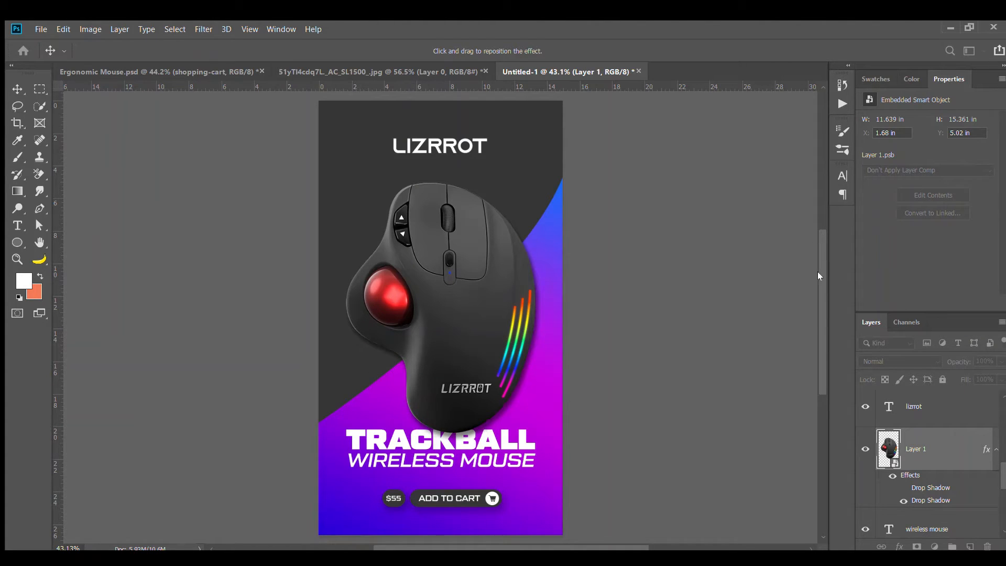
pyautogui.click(893, 109)
pyautogui.keyDown('ctrl'); pyautogui.click(675, 295); pyautogui.keyUp('ctrl')
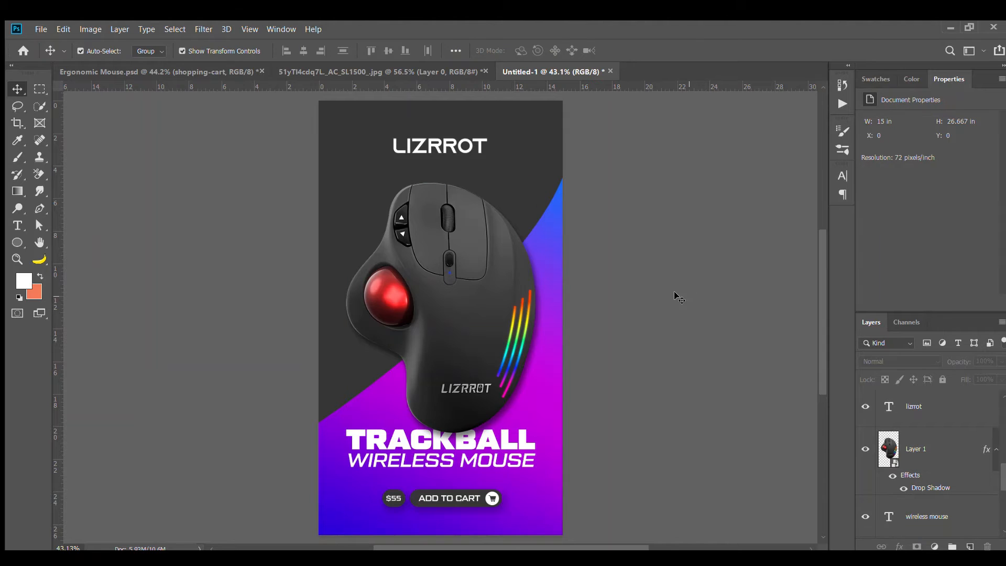
pyautogui.hotkey('ctrl', '+')
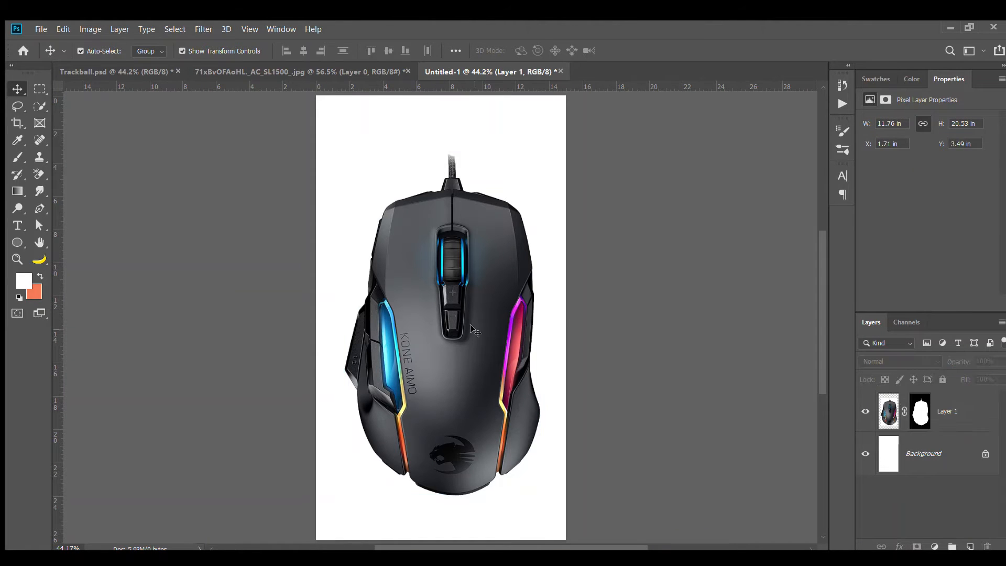
# Convert the KONE AIMO mouse layer to a smart object, scale it to about 15 in high and center it on the canvas
pyautogui.click(474, 329)
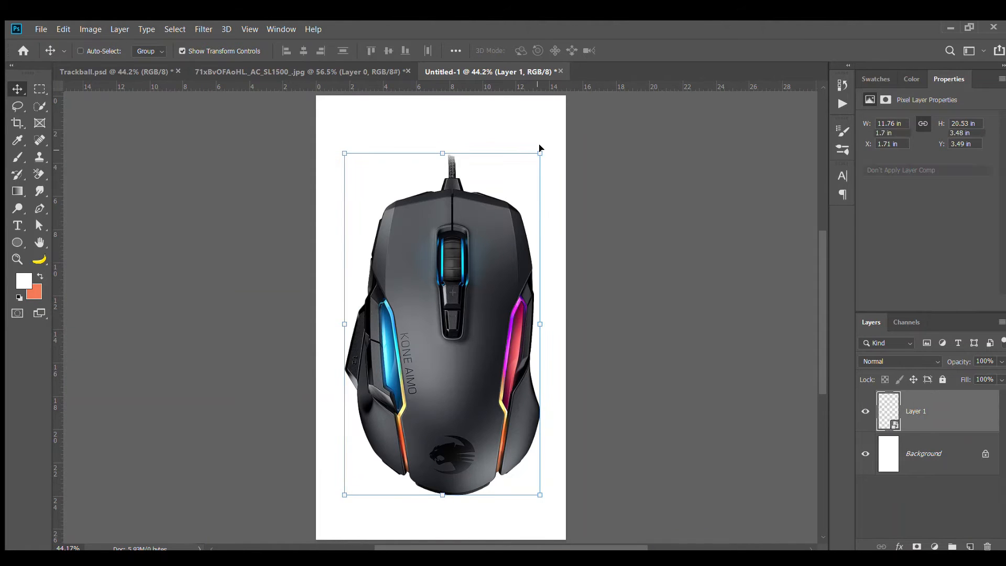
pyautogui.moveTo(540, 149); pyautogui.dragTo(515, 199)
pyautogui.press('Return')
pyautogui.hotkey('ctrl', 'a')
pyautogui.click(303, 51)
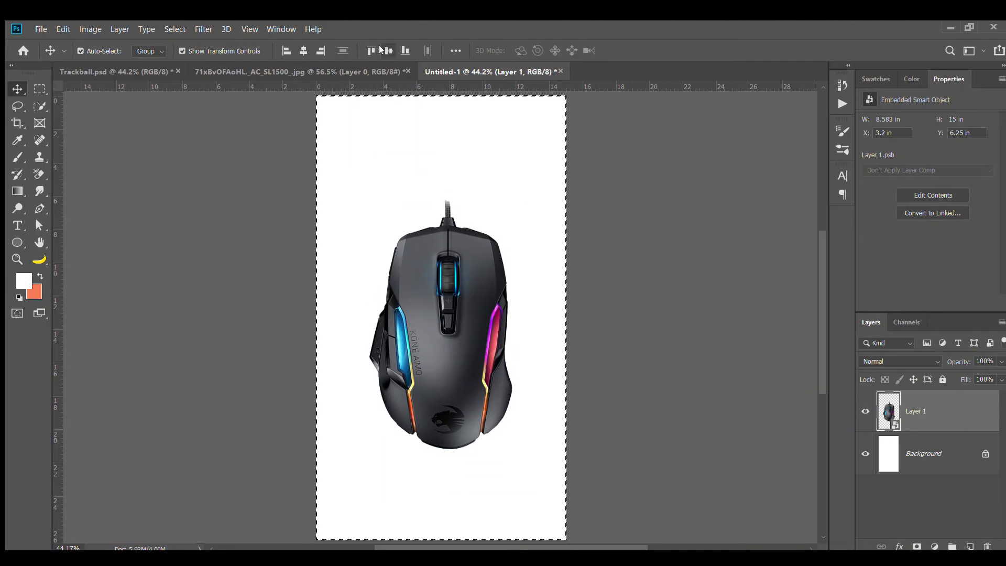
pyautogui.click(388, 51)
pyautogui.hotkey('ctrl', 'd')
pyautogui.click(617, 267)
# Scale the mouse image to 76.24% and center it on the canvas again
pyautogui.click(498, 313)
pyautogui.moveTo(515, 314); pyautogui.dragTo(522, 315)
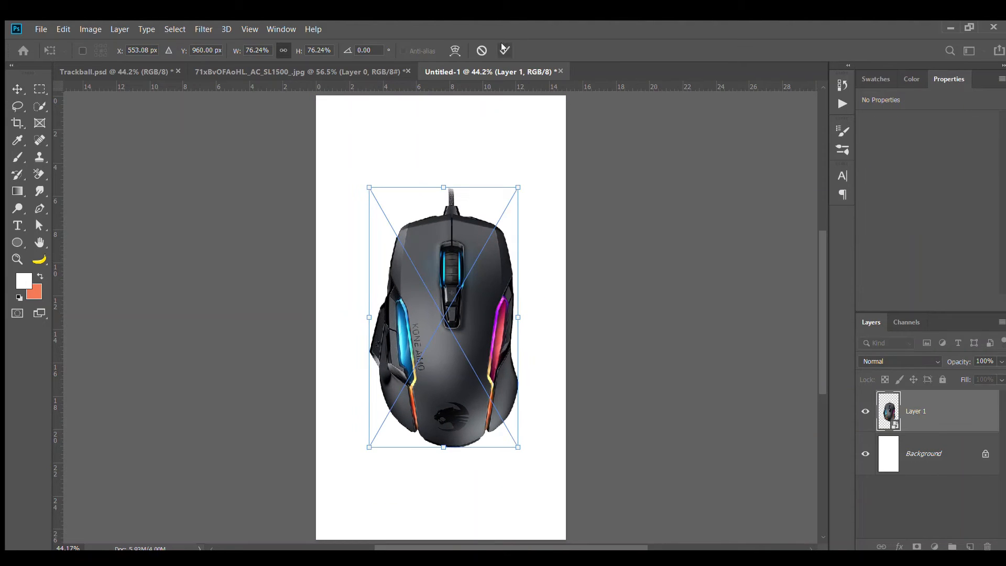
pyautogui.click(505, 50)
pyautogui.hotkey('ctrl', 'a')
pyautogui.click(303, 50)
pyautogui.click(388, 50)
pyautogui.hotkey('ctrl', 'd')
pyautogui.click(283, 152)
# Draw an angular Pen tool shape from the canvas's right edge across the mouse to below the bottom center, covering the lower right
pyautogui.click(17, 242)
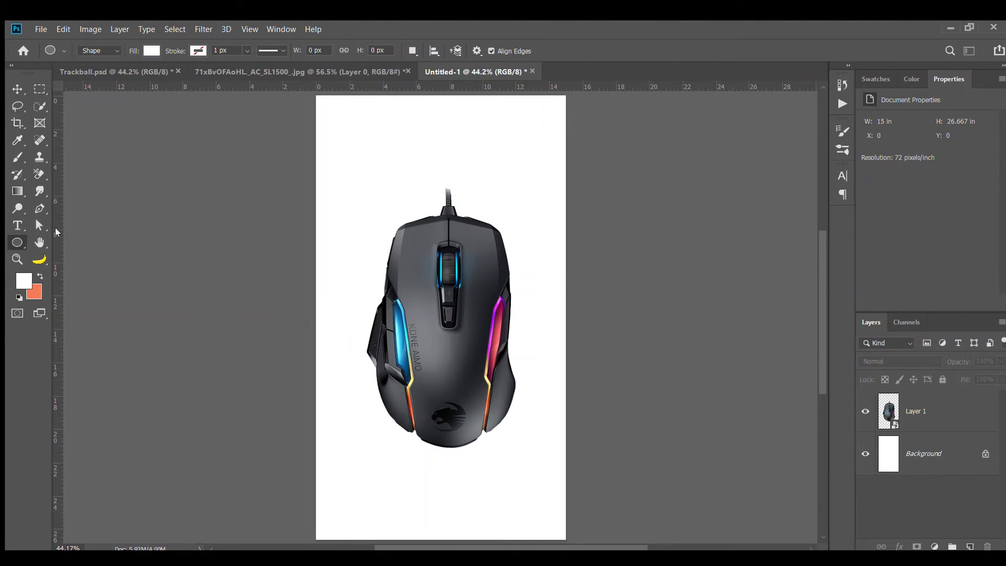
pyautogui.click(39, 208)
pyautogui.click(565, 231)
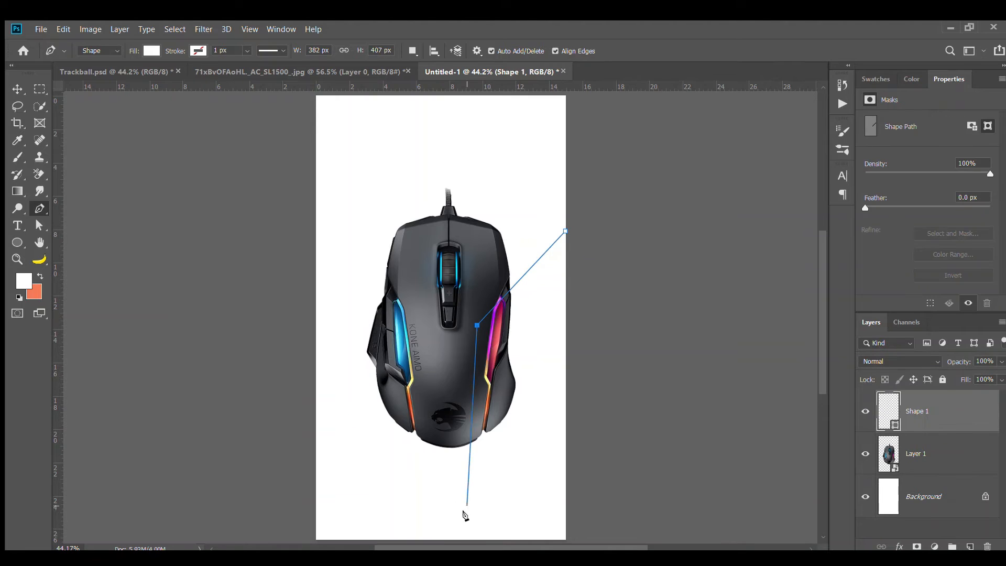
pyautogui.click(453, 537)
pyautogui.scroll(-2, 452, 518)
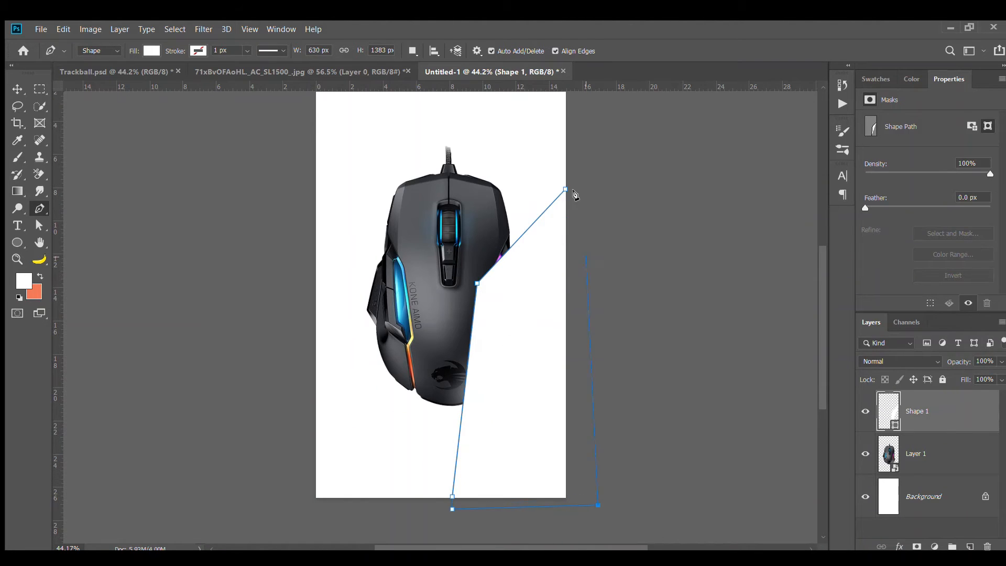
# Fill the angular shape with near-black
pyautogui.press('v')
pyautogui.doubleClick(889, 421)
pyautogui.click(731, 365)
pyautogui.click(933, 285)
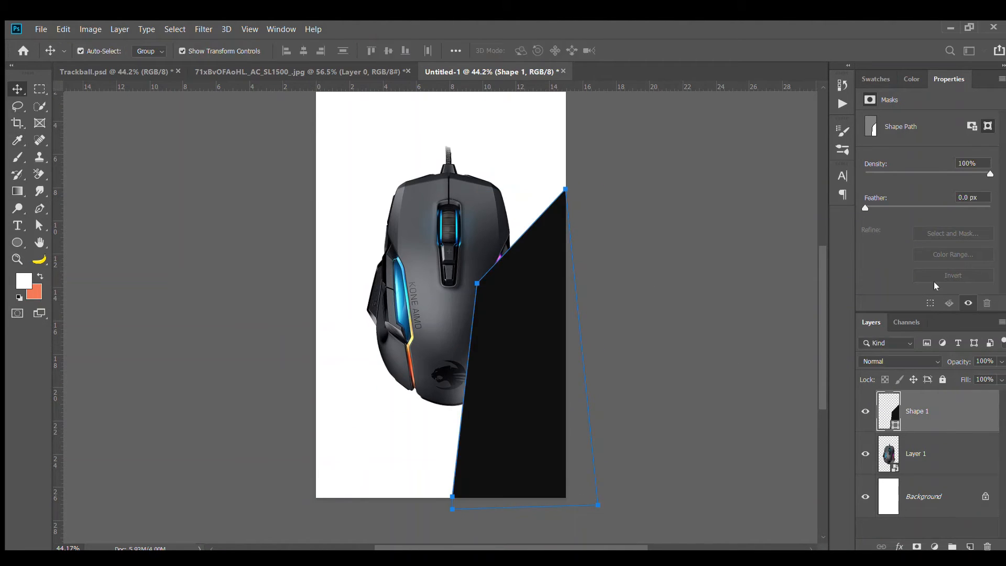
# Duplicate the black shape and mirror the copy horizontally onto the left half of the canvas
pyautogui.hotkey('ctrl', 'j')
pyautogui.hotkey('ctrl', 't')
pyautogui.moveTo(599, 447); pyautogui.dragTo(370, 330)
pyautogui.press('Return')
# Move the left shape's upper outer corner point out to the canvas's left edge
pyautogui.press('a')
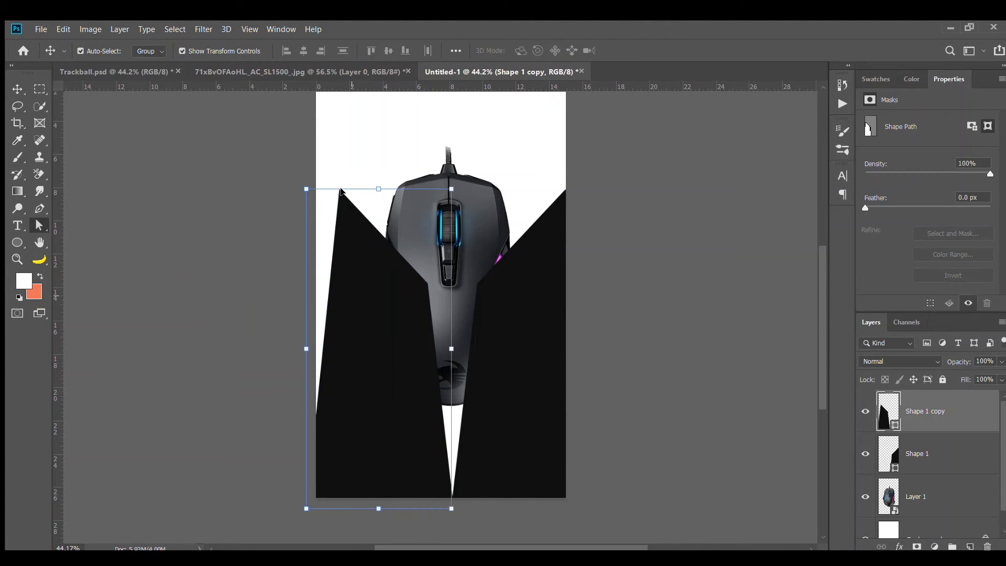
pyautogui.click(337, 189)
pyautogui.moveTo(333, 185); pyautogui.dragTo(313, 193)
# Move the inner corner points of both black shapes to the canvas's center so they meet over the mouse just below its wheel
pyautogui.click(492, 291)
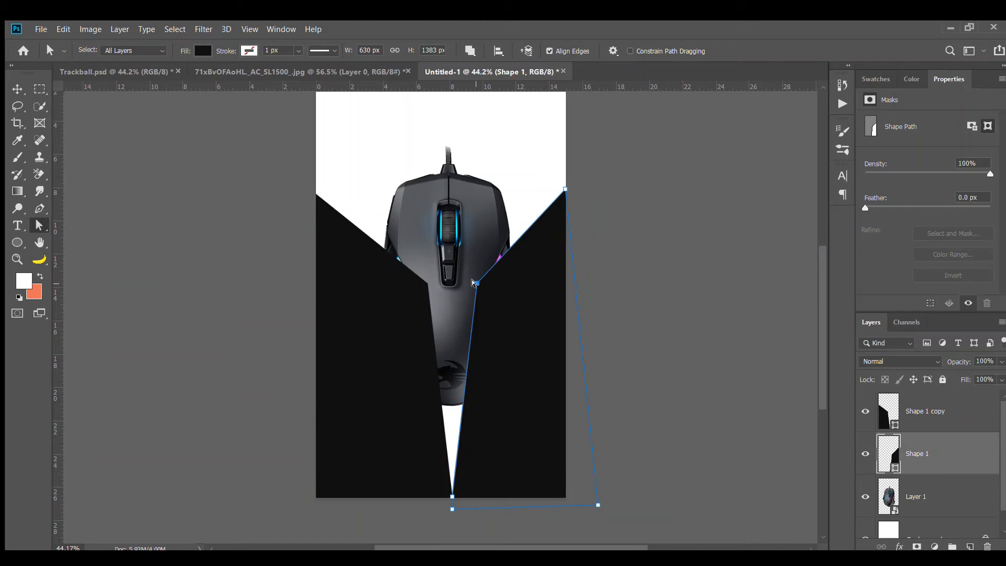
pyautogui.moveTo(476, 283); pyautogui.dragTo(444, 277)
pyautogui.click(425, 281)
pyautogui.click(461, 281)
pyautogui.click(439, 279)
pyautogui.click(629, 202)
pyautogui.press('v')
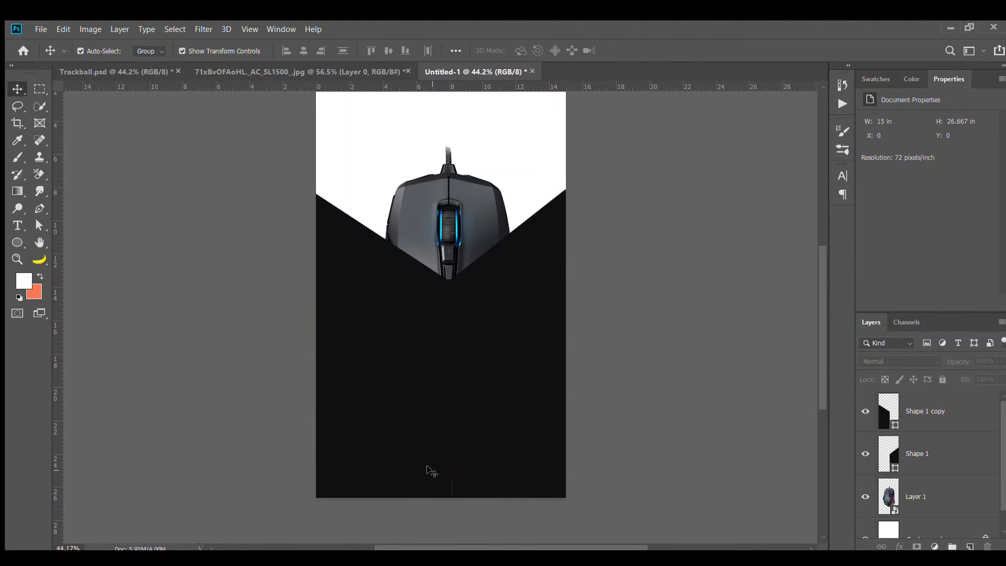
pyautogui.press('a')
pyautogui.click(448, 507)
pyautogui.click(492, 492)
# Select both black shapes and send them behind the mouse layer
pyautogui.press('v')
pyautogui.keyDown('shift'); pyautogui.click(429, 356); pyautogui.keyUp('shift')
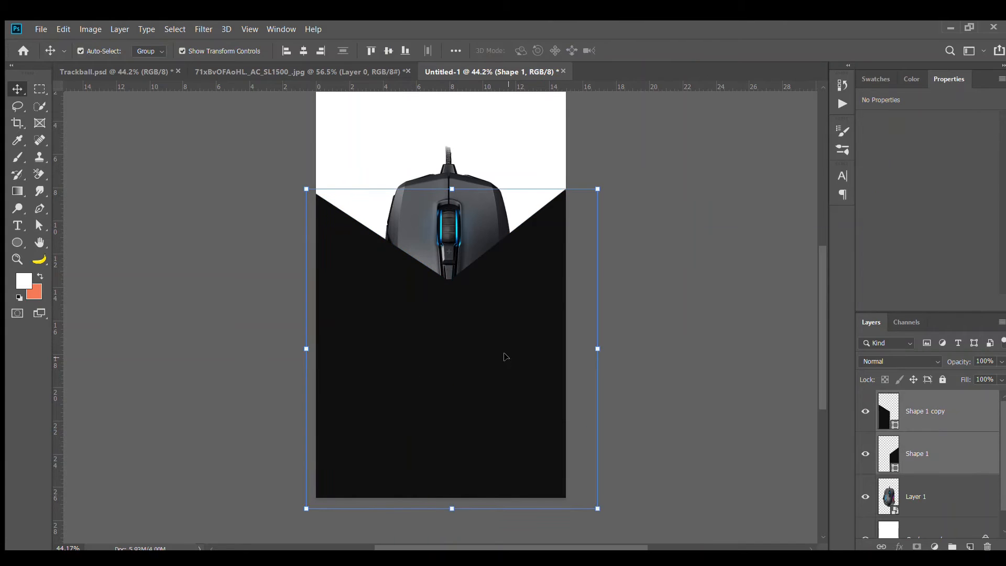
pyautogui.hotkey('ctrl', '[')
pyautogui.click(621, 309)
pyautogui.scroll(2, 639, 270)
# Add a Gradient Overlay from magenta to coral red to the right-hand shape, sampling the colors from the mouse's right light strip
pyautogui.click(898, 546)
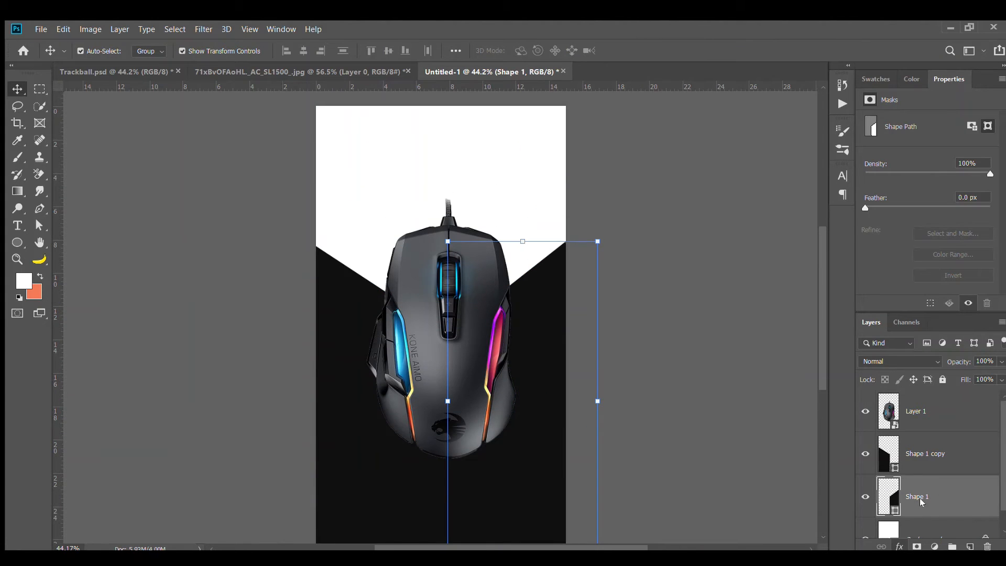
pyautogui.click(921, 503)
pyautogui.click(794, 180)
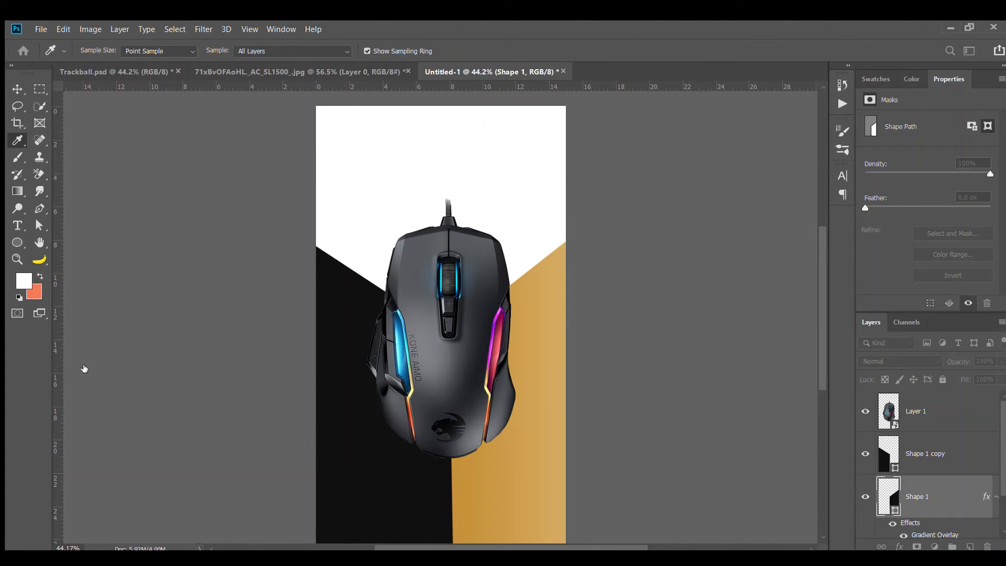
pyautogui.click(495, 318)
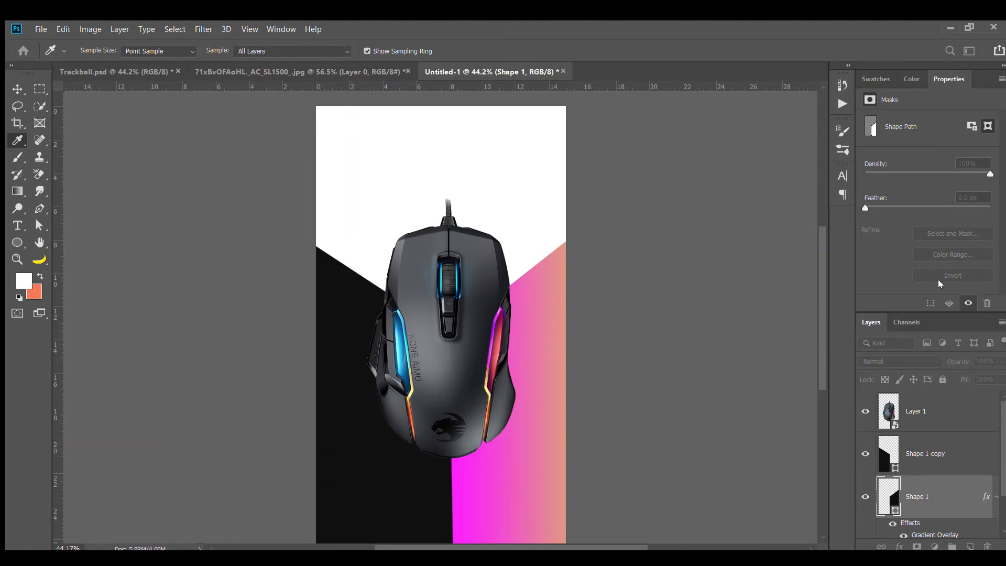
pyautogui.click(493, 343)
pyautogui.click(486, 375)
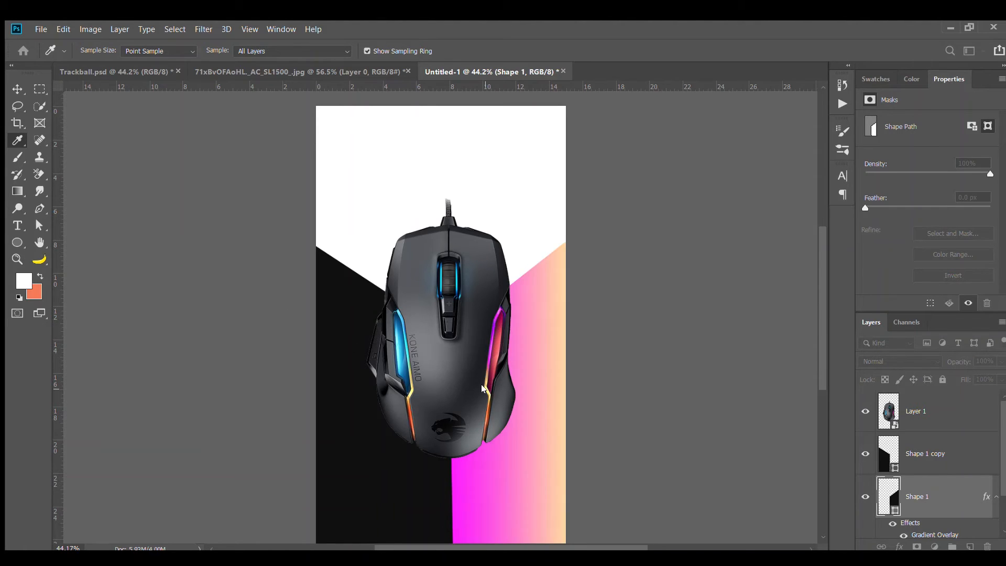
pyautogui.click(491, 329)
pyautogui.click(492, 351)
pyautogui.click(492, 336)
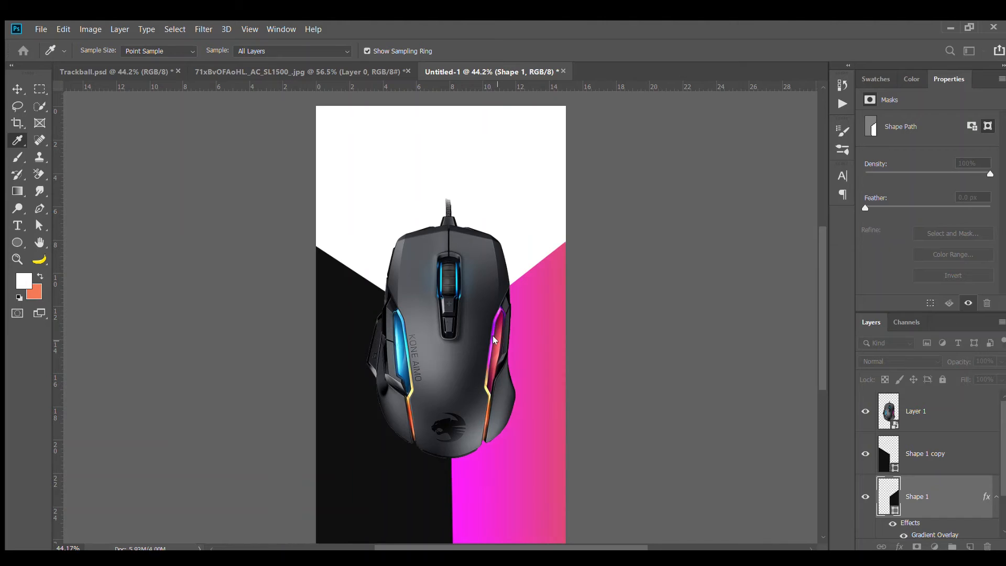
pyautogui.click(797, 113)
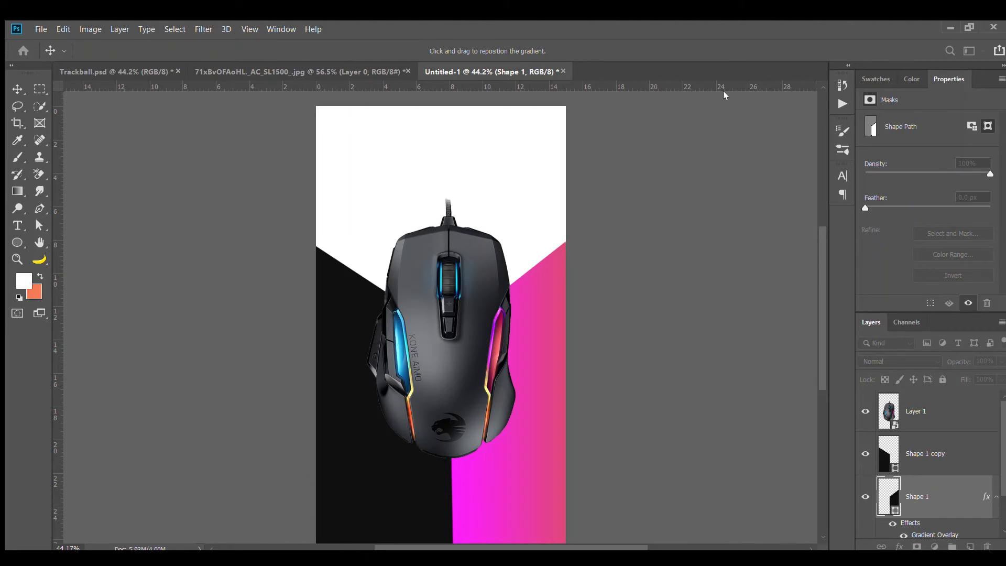
# Rotate the right-hand shape's gradient to a diagonal angle with coral at the upper corner and magenta below, and apply the layer style
pyautogui.moveTo(840, 222); pyautogui.dragTo(834, 204)
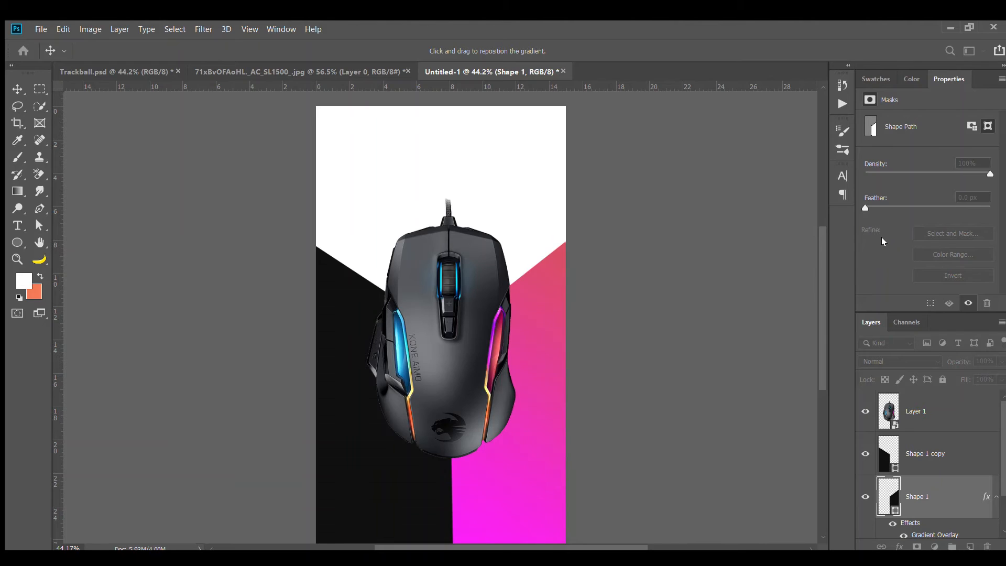
pyautogui.click(992, 135)
pyautogui.click(655, 293)
pyautogui.scroll(-2, 654, 294)
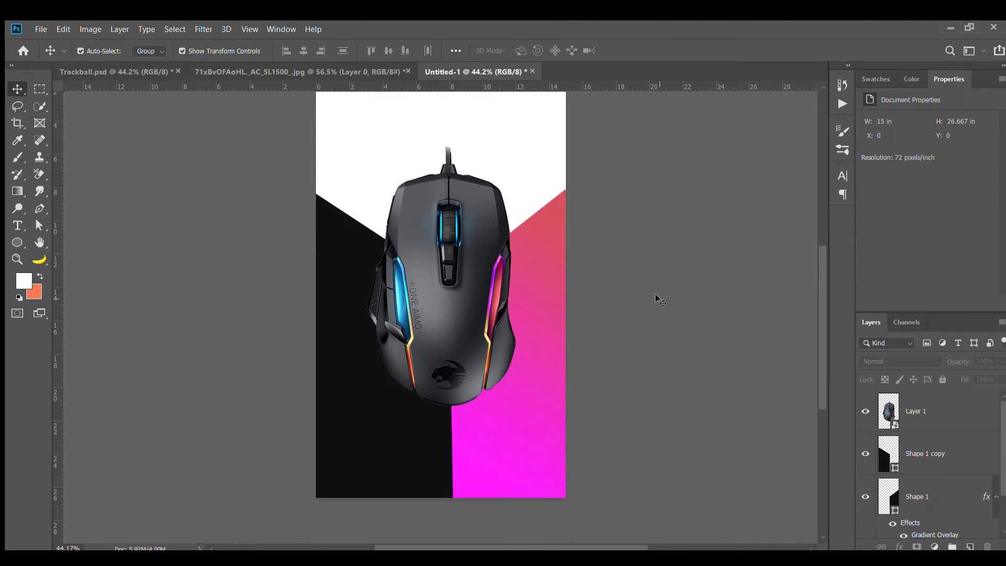
# Add a diagonal Gradient Overlay to the left-hand shape from dark blue above to cyan below, sampled from the mouse's left light strip
pyautogui.scroll(1, 655, 293)
pyautogui.click(365, 390)
pyautogui.click(900, 546)
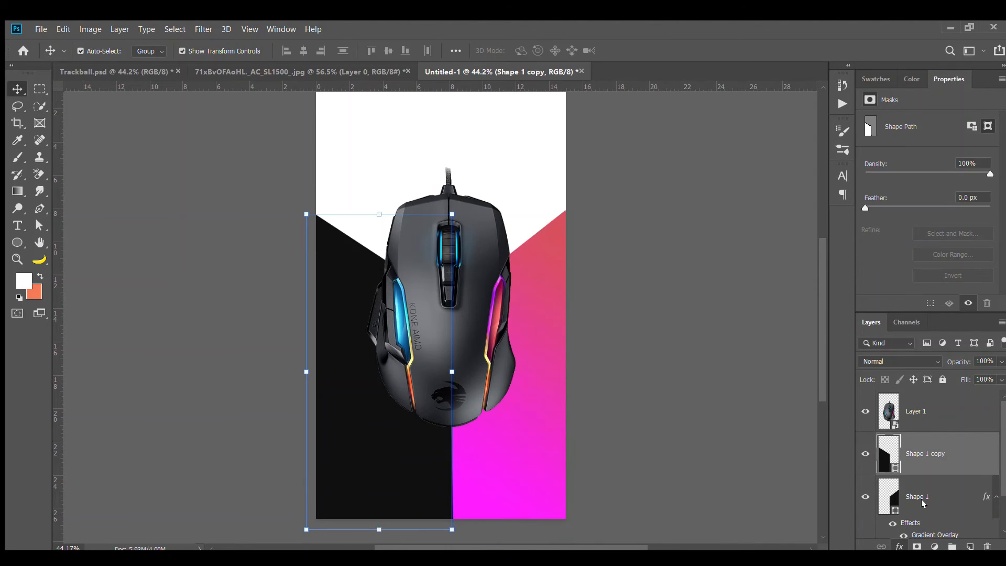
pyautogui.click(924, 502)
pyautogui.click(394, 305)
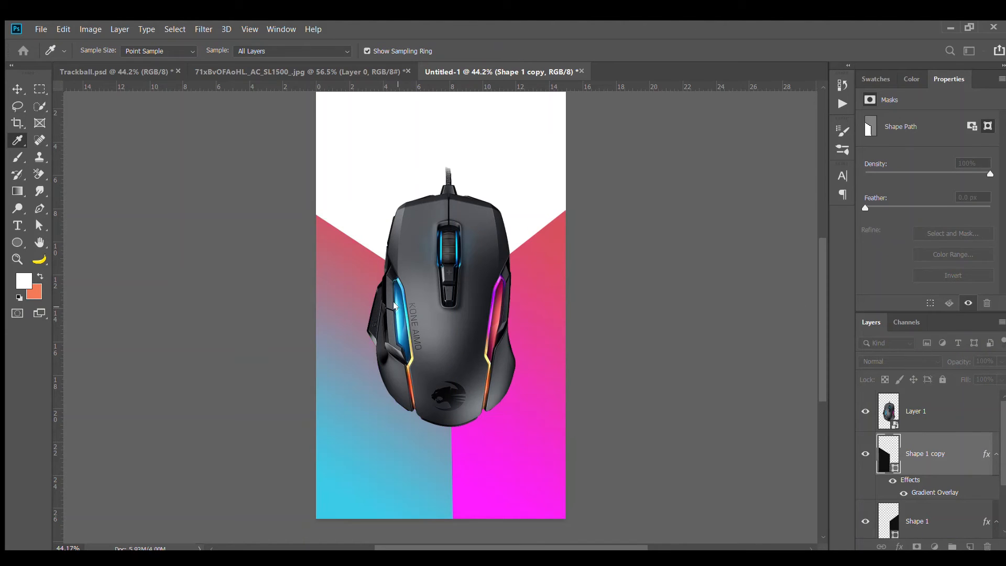
pyautogui.click(394, 291)
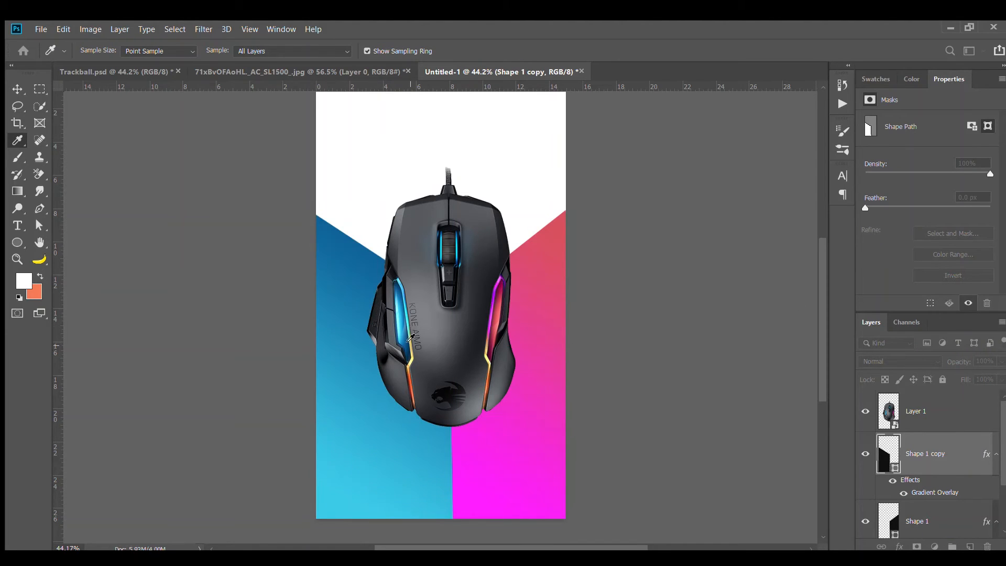
pyautogui.click(407, 324)
pyautogui.click(398, 295)
pyautogui.click(265, 105)
pyautogui.click(909, 164)
pyautogui.click(588, 447)
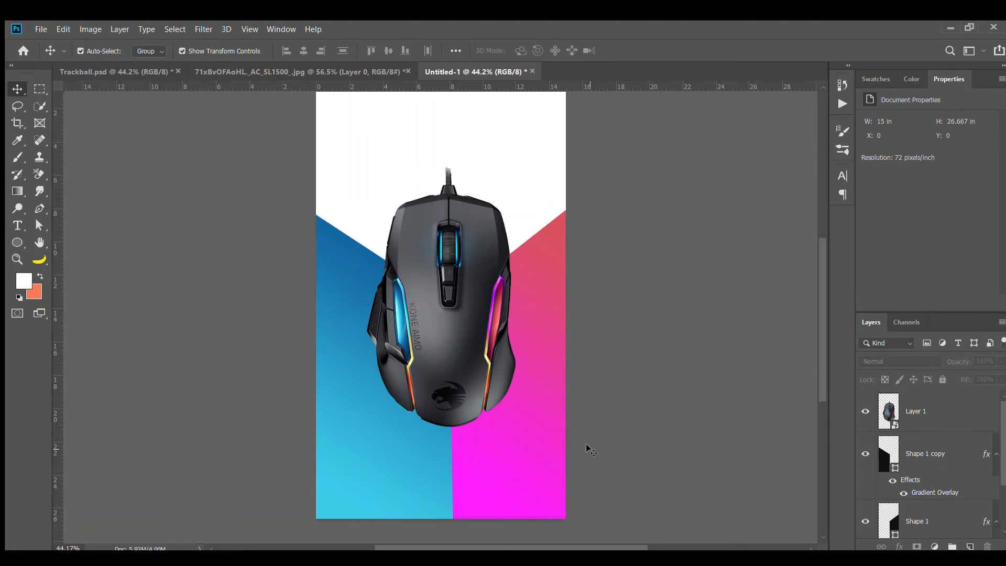
# Draw a white zigzag strip about 61 px wide from the mouse's base to the canvas's lower edge with the Pen tool, behind the mouse
pyautogui.scroll(2, 449, 456)
pyautogui.click(39, 208)
pyautogui.scroll(3, 503, 361)
pyautogui.click(429, 358)
pyautogui.click(424, 407)
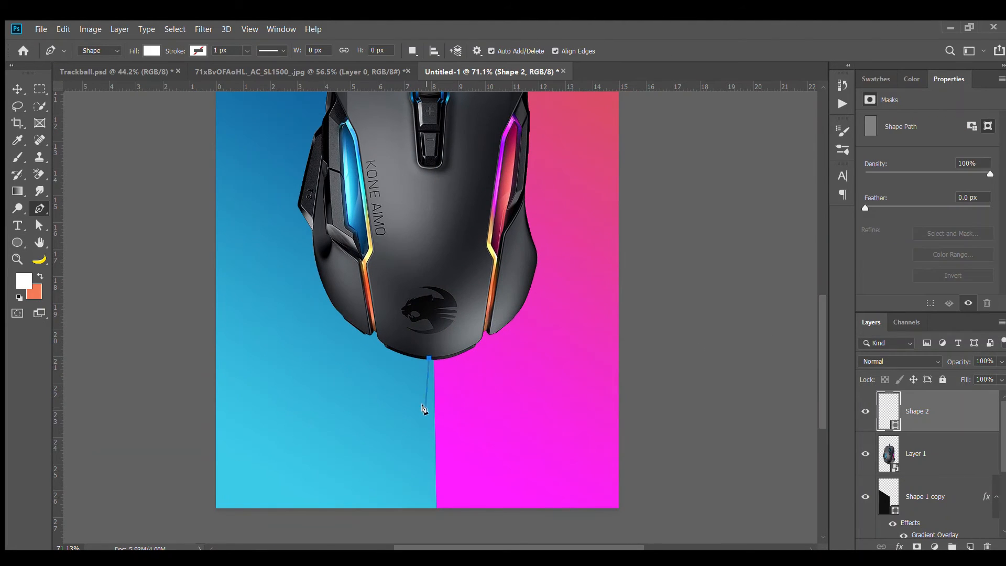
pyautogui.click(432, 419)
pyautogui.click(434, 508)
pyautogui.click(447, 511)
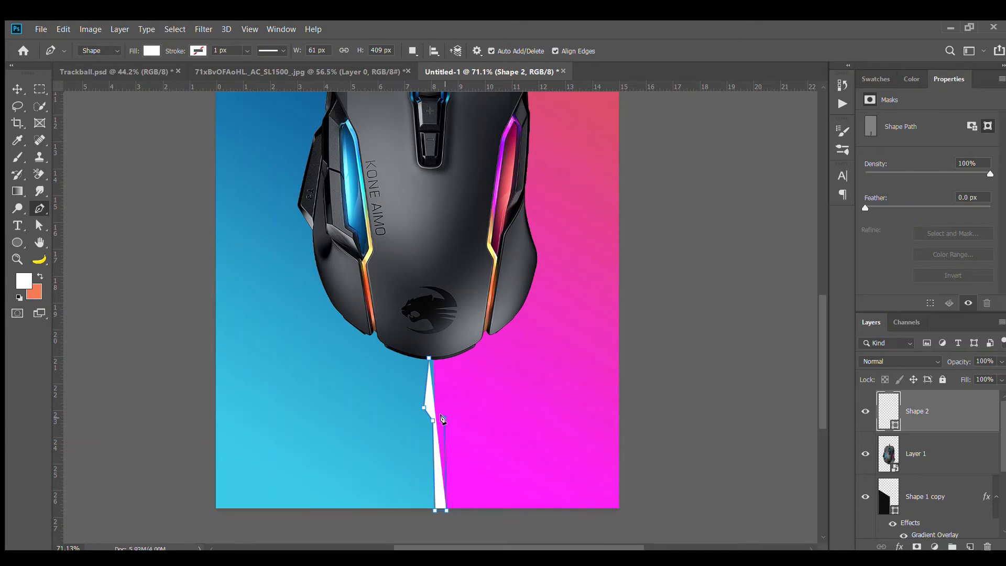
pyautogui.click(444, 418)
pyautogui.click(433, 405)
pyautogui.click(446, 354)
pyautogui.click(431, 357)
pyautogui.press('v')
pyautogui.hotkey('ctrl', '[')
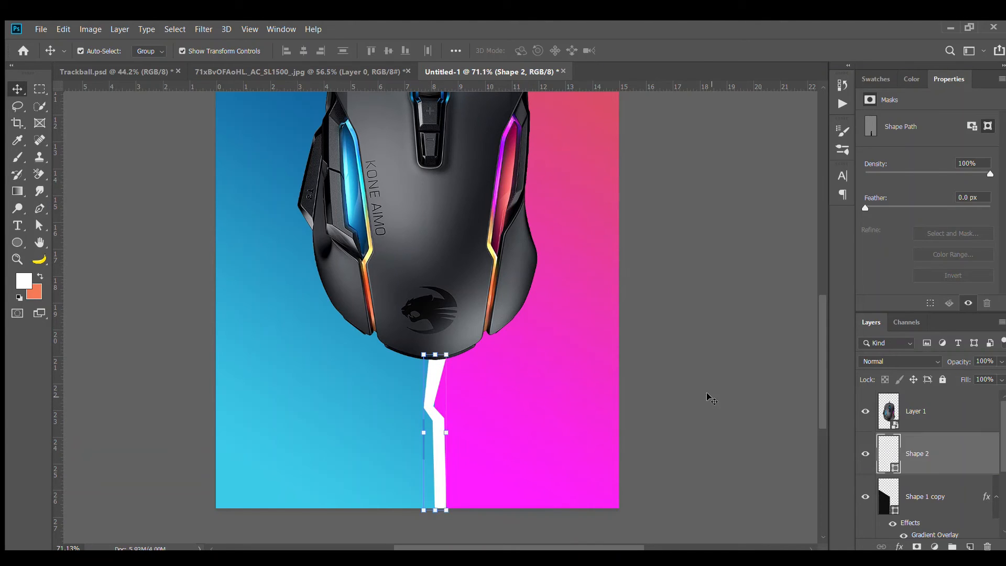
# Add a Gradient Overlay to the zigzag strip with yellow and orange sampled from the mouse's lower left light strip
pyautogui.click(925, 508)
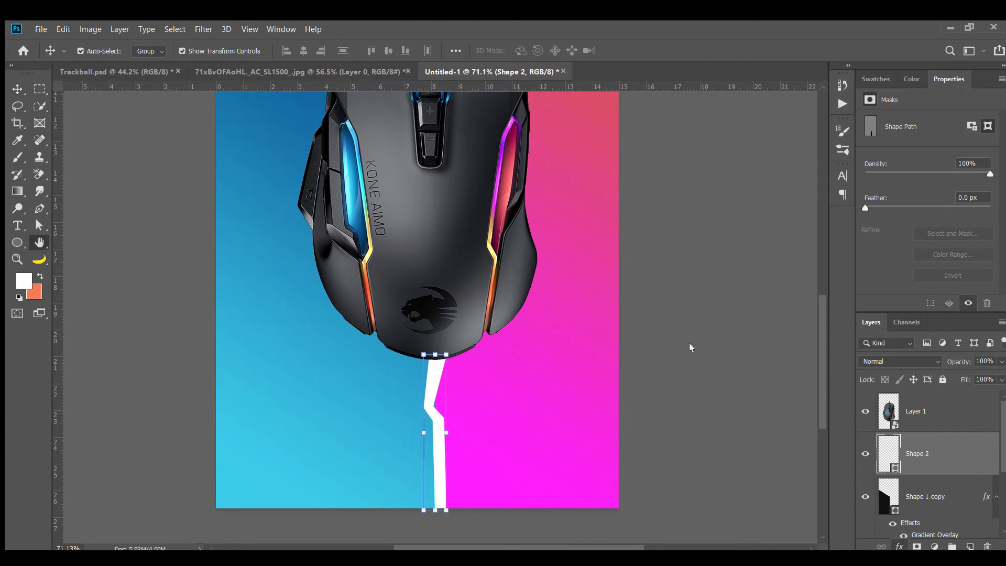
pyautogui.click(747, 186)
pyautogui.click(361, 306)
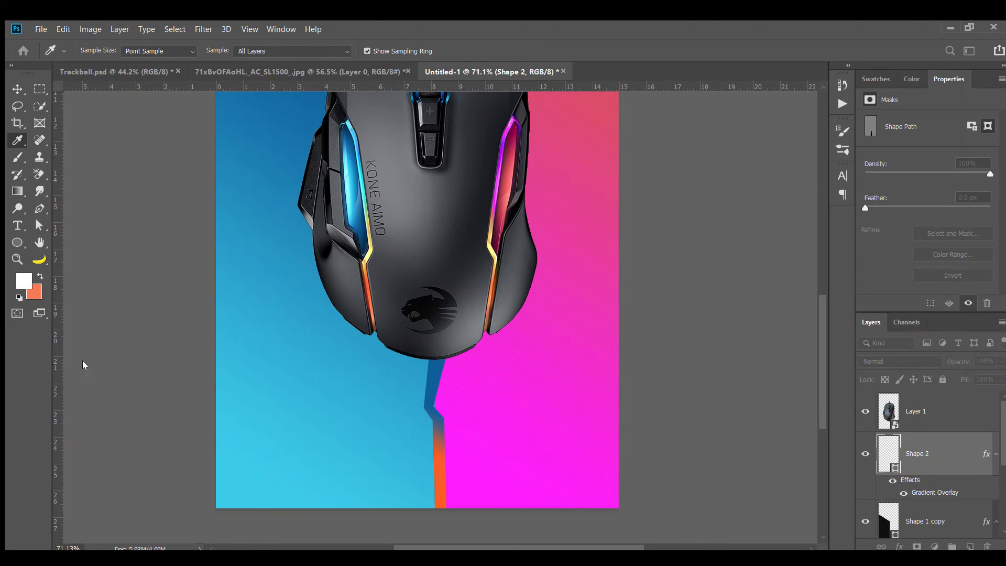
pyautogui.click(366, 256)
pyautogui.moveTo(21, 316)
pyautogui.mouseDown()
pyautogui.moveTo(47, 316)
pyautogui.moveTo(23, 315)
pyautogui.mouseUp()
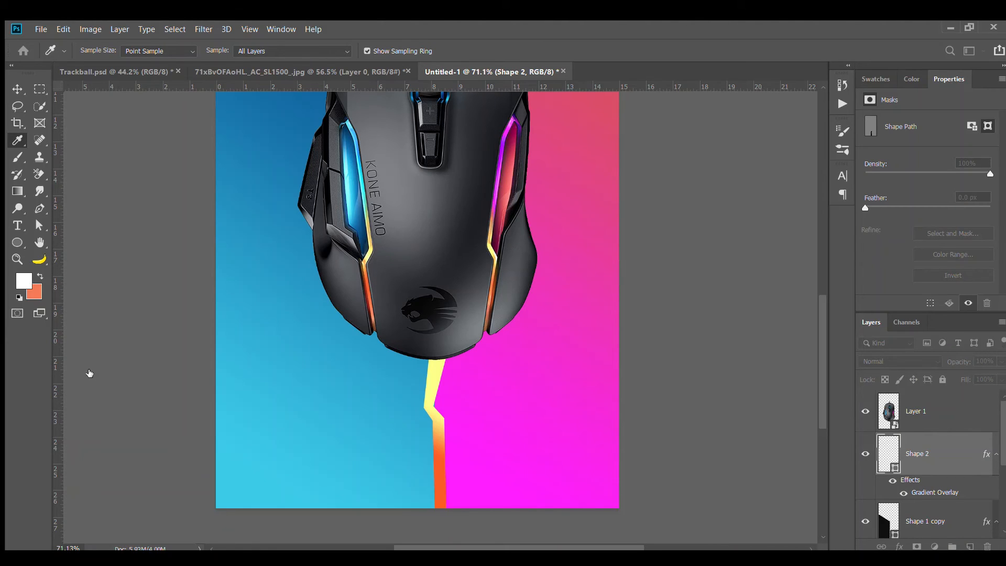
pyautogui.click(362, 272)
pyautogui.click(361, 280)
pyautogui.click(365, 276)
pyautogui.click(361, 278)
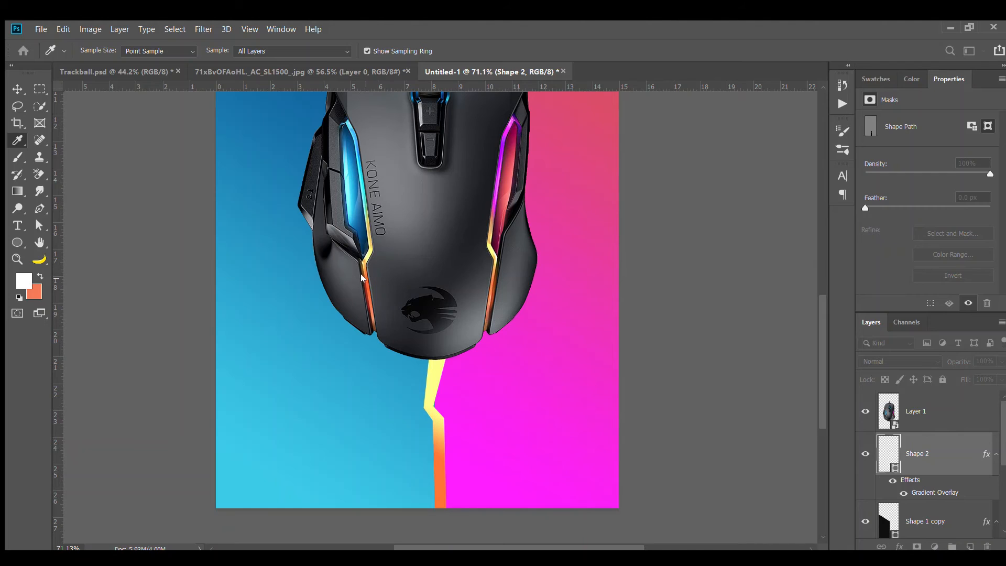
# Reverse the zigzag strip's gradient so orange starts at the mouse and yellow ends at the canvas's lower edge, and apply it
pyautogui.click(731, 220)
pyautogui.click(725, 242)
pyautogui.click(737, 222)
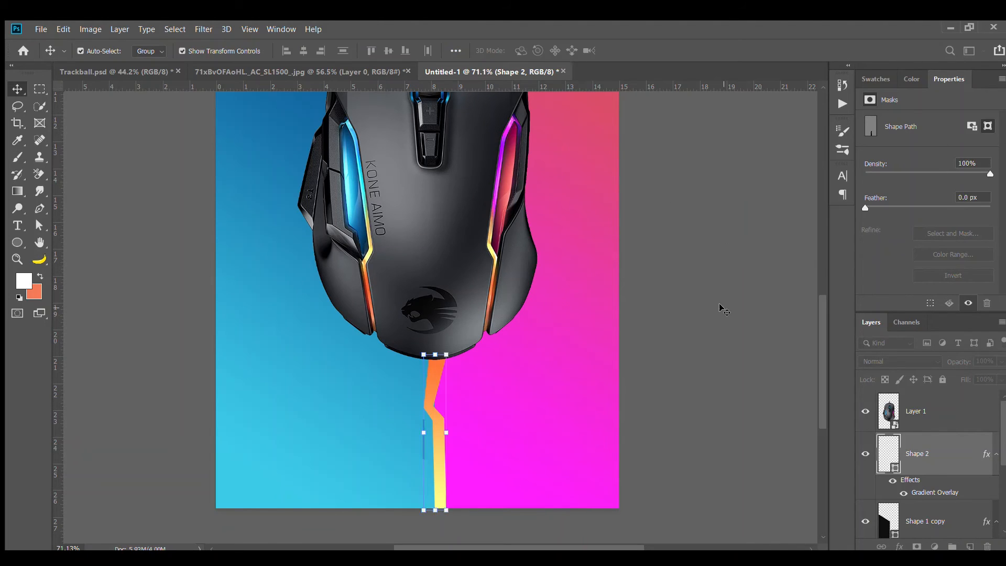
pyautogui.click(712, 308)
# Add a Solid Color fill layer directly above the Background, using a dark grey sampled from the mouse body
pyautogui.hotkey('ctrl', '0')
pyautogui.scroll(-5, 937, 471)
pyautogui.click(938, 518)
pyautogui.click(935, 544)
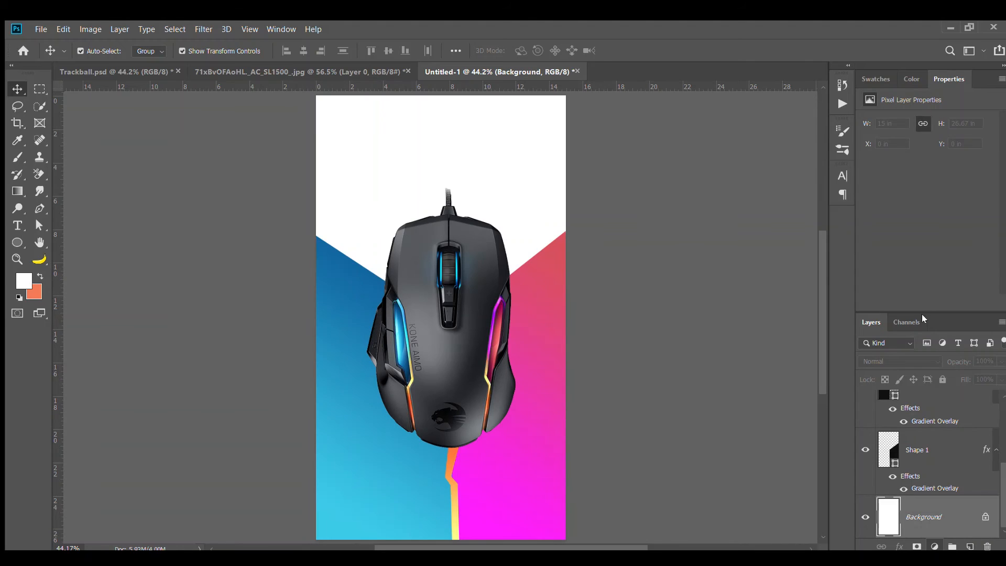
pyautogui.click(921, 313)
pyautogui.click(484, 260)
pyautogui.click(487, 254)
pyautogui.click(483, 251)
pyautogui.click(478, 304)
pyautogui.click(652, 299)
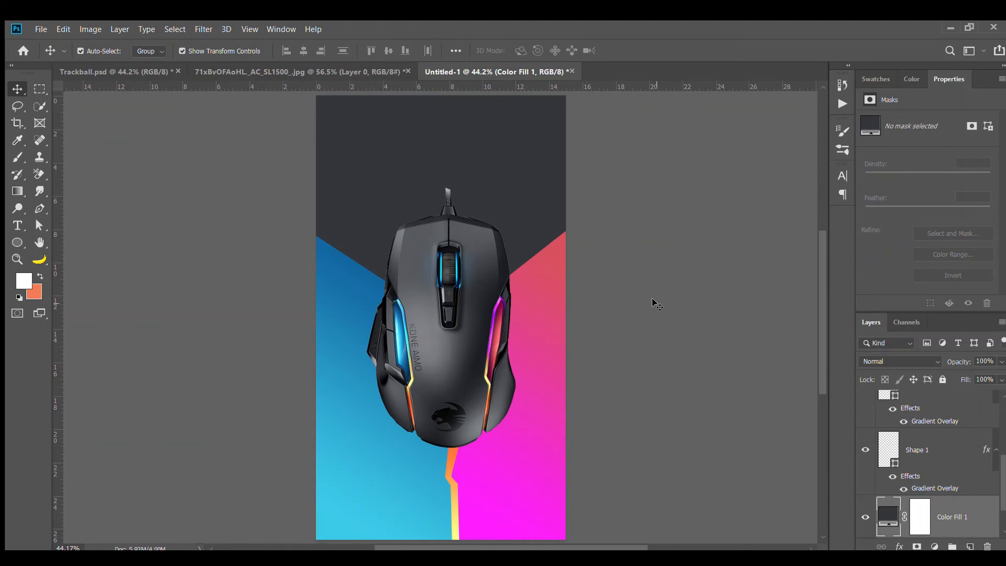
pyautogui.click(653, 301)
# Add the white 60 pt Azonix text "cone aimo" below the mouse and center it horizontally on the canvas
pyautogui.press('t')
pyautogui.click(404, 466)
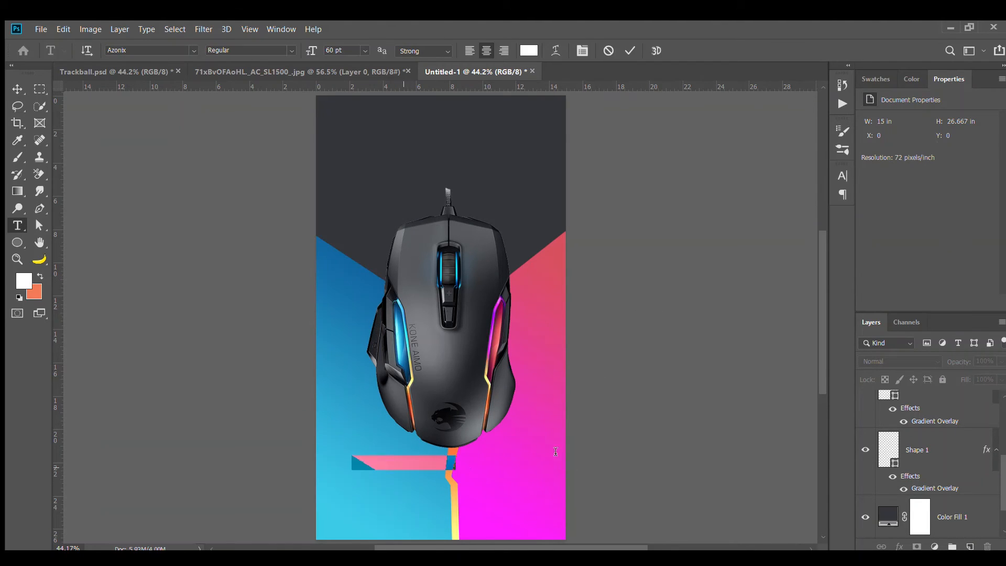
pyautogui.write('cone aimo')
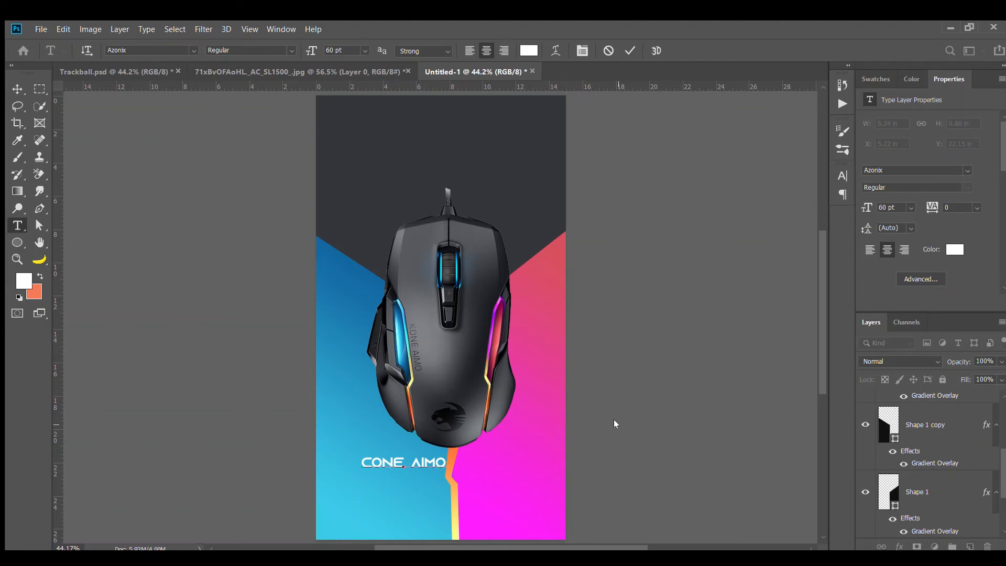
pyautogui.hotkey('ctrl', 'Return')
pyautogui.hotkey('ctrl', 'a')
pyautogui.click(304, 51)
pyautogui.hotkey('ctrl', 'd')
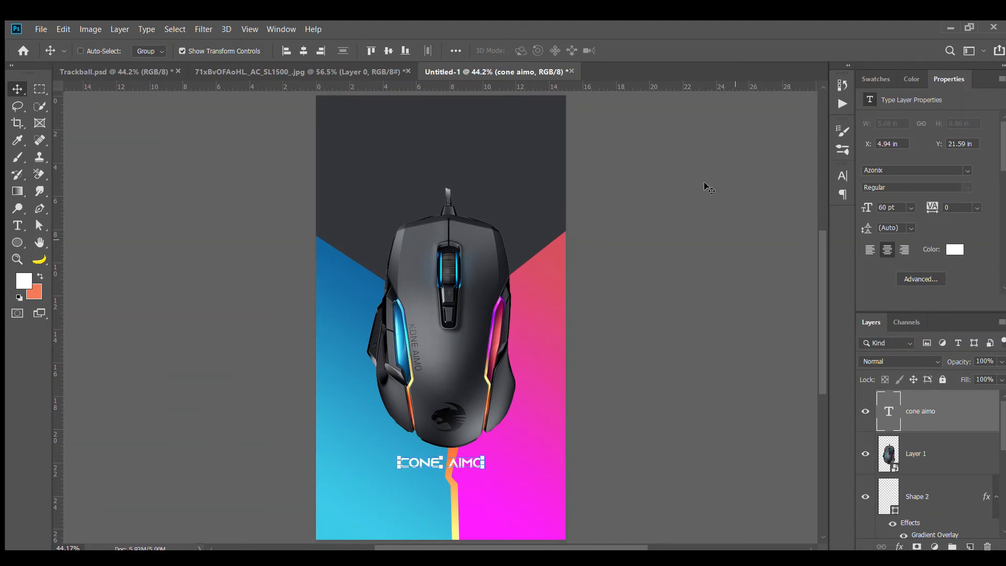
# Change the "cone aimo" text to the FONTSPRING DEMO - Vangu... font and scale it to 259%
pyautogui.click(942, 169)
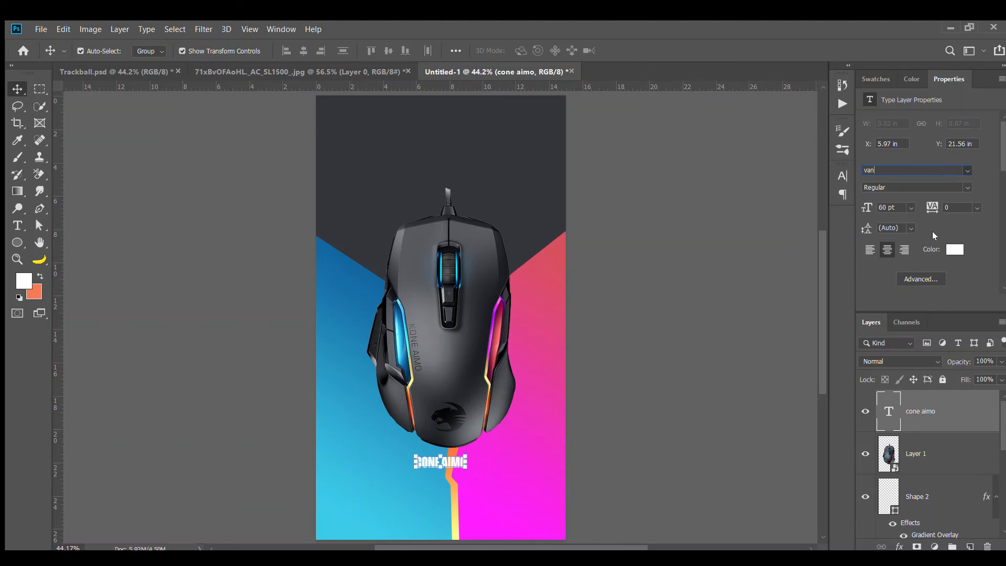
pyautogui.press('Return')
pyautogui.moveTo(465, 462); pyautogui.dragTo(549, 462)
pyautogui.moveTo(488, 463); pyautogui.dragTo(455, 462)
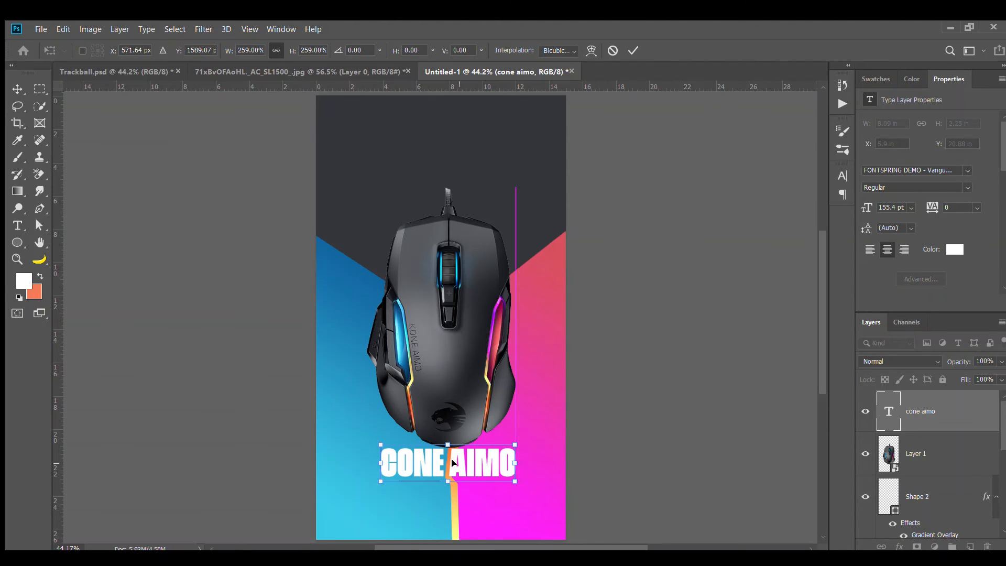
pyautogui.click(632, 50)
# Center the enlarged "cone aimo" title horizontally on the canvas
pyautogui.hotkey('ctrl', 'a')
pyautogui.click(303, 50)
pyautogui.hotkey('ctrl', 'd')
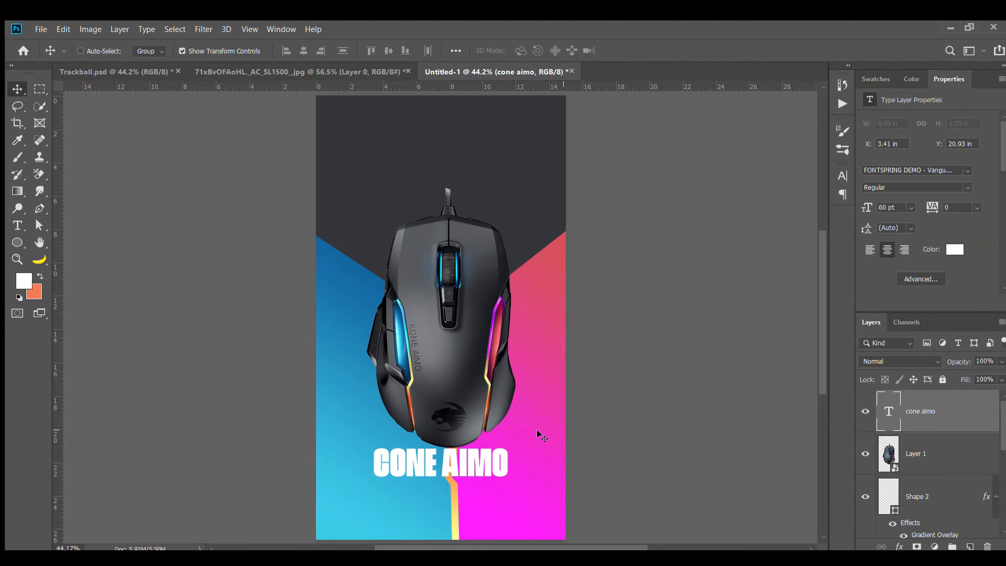
# Enlarge the "cone aimo" title to 189 pt and move its layer beneath the mouse layer
pyautogui.moveTo(509, 459); pyautogui.dragTo(523, 459)
pyautogui.press('Return')
pyautogui.moveTo(954, 411); pyautogui.dragTo(943, 466)
pyautogui.keyDown('ctrl'); pyautogui.click(658, 417); pyautogui.keyUp('ctrl')
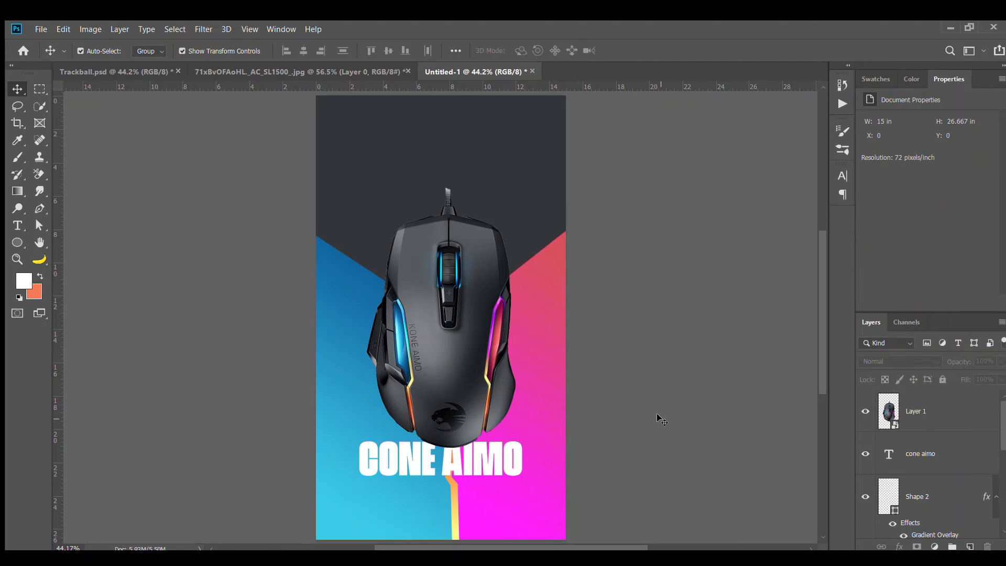
# Duplicate the title just below itself, change the copy's text to "remastered" and set its size to 147 pt
pyautogui.keyDown('alt'); pyautogui.moveTo(479, 454); pyautogui.dragTo(477, 494); pyautogui.keyUp('alt')
pyautogui.doubleClick(476, 493)
pyautogui.write('remastered')
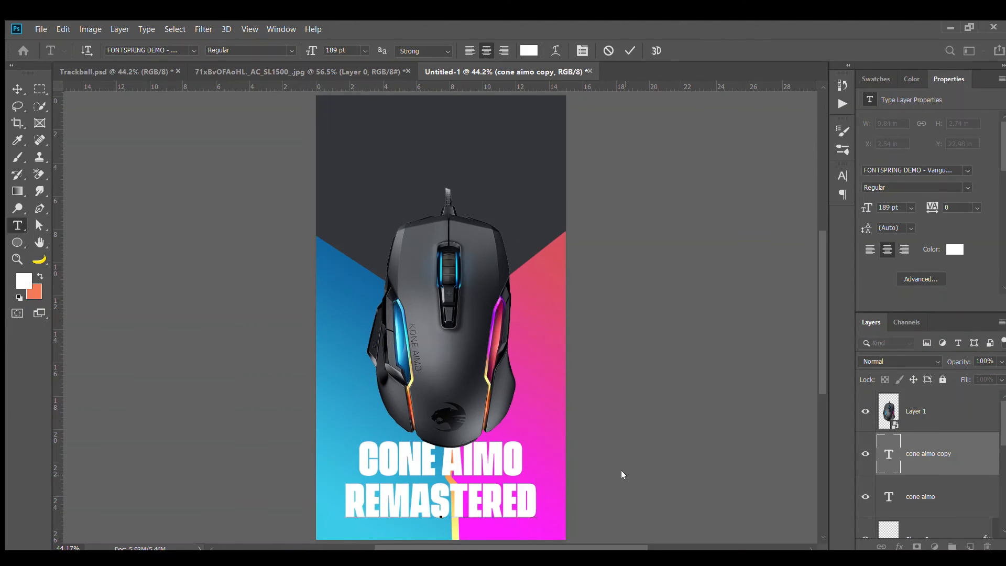
pyautogui.click(621, 470)
pyautogui.moveTo(479, 502); pyautogui.dragTo(482, 501)
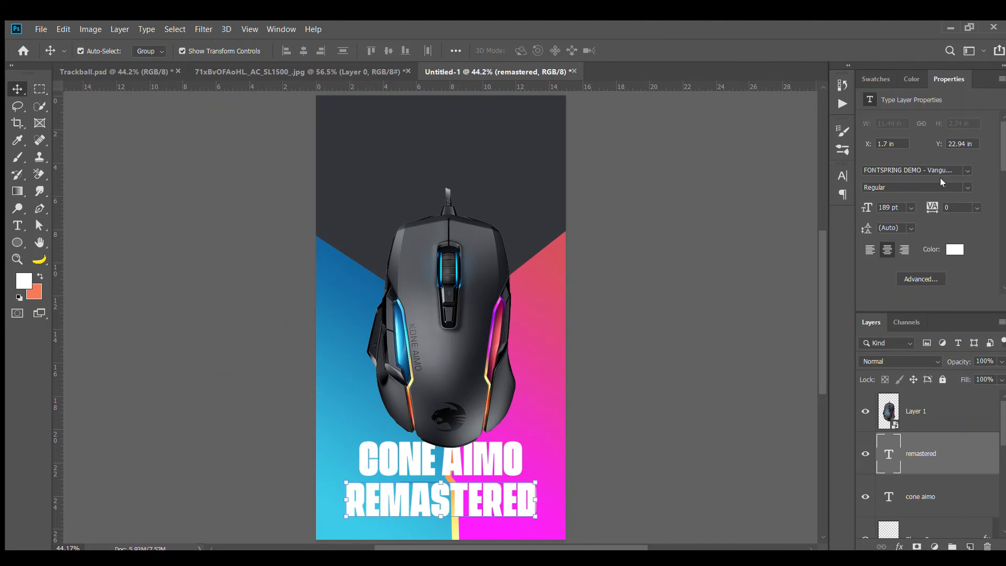
pyautogui.moveTo(866, 207); pyautogui.dragTo(851, 208)
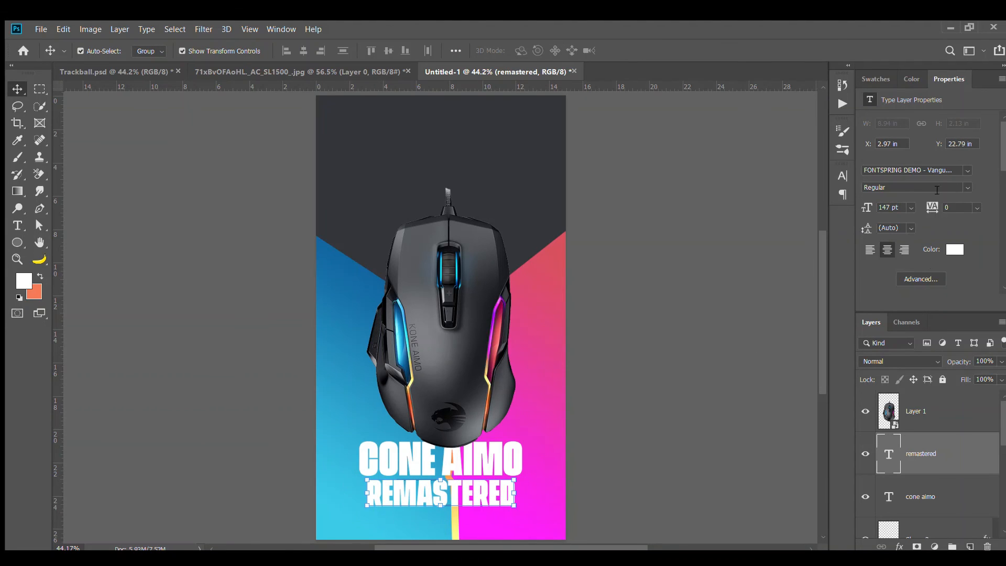
# Change the "remastered" text to a slightly narrower FONTSPRING DEMO - Vangu... font variant
pyautogui.click(946, 169)
pyautogui.write('van')
pyautogui.click(926, 217)
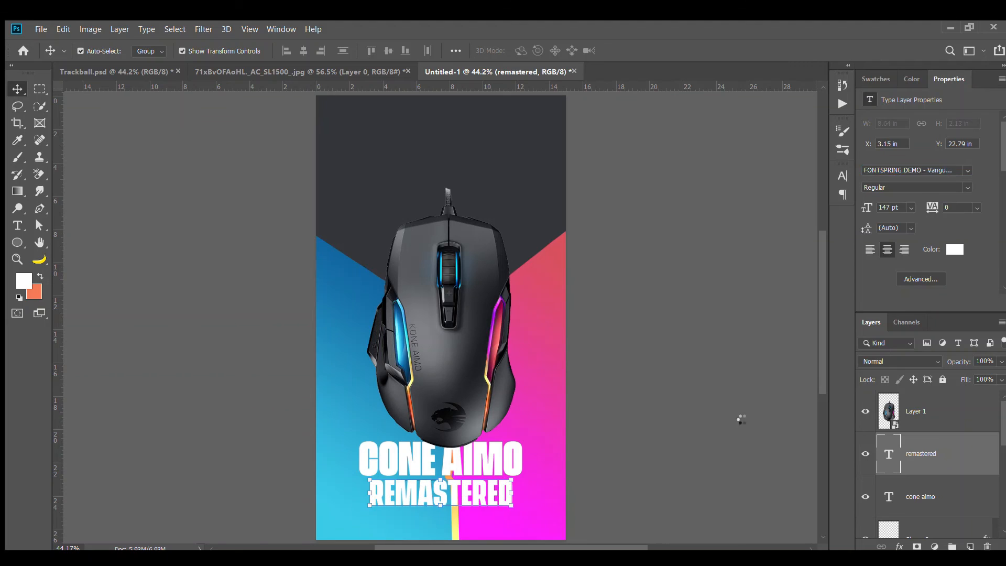
pyautogui.click(706, 424)
# Duplicate the "remastered" line directly below itself and change the copy's text to "gaming mouse"
pyautogui.moveTo(520, 497); pyautogui.dragTo(521, 525)
pyautogui.press('Return')
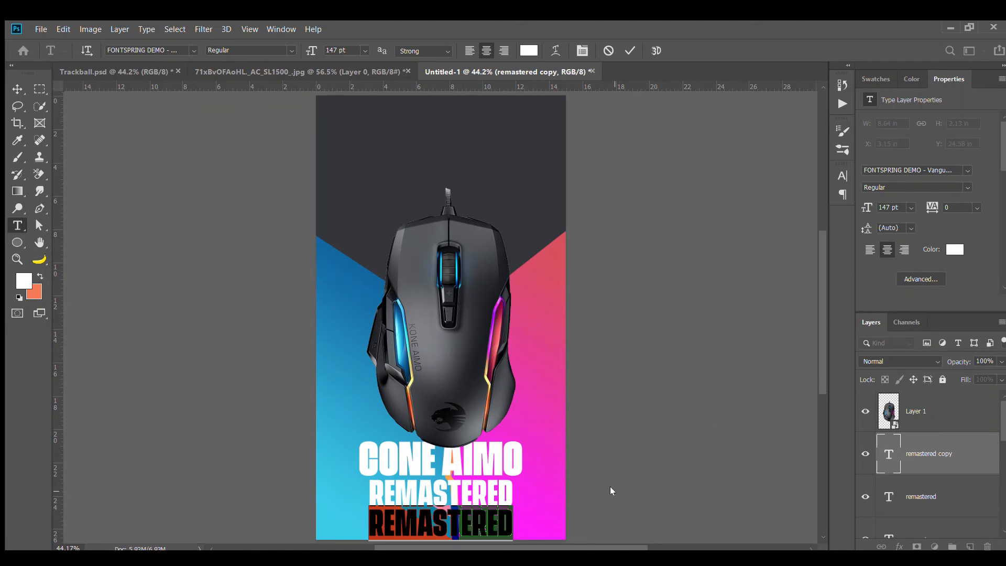
pyautogui.write('gaming mouse')
pyautogui.hotkey('ctrl', 'Return')
# Colour the "gaming mouse" text dark grey, sampled from the poster's upper background
pyautogui.click(955, 249)
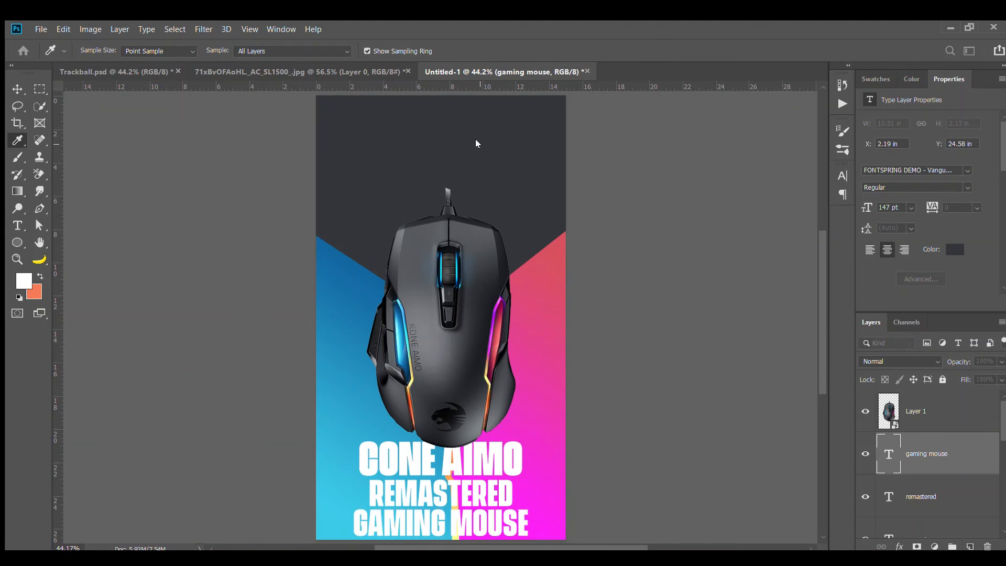
pyautogui.click(476, 143)
pyautogui.click(941, 276)
pyautogui.click(554, 502)
pyautogui.click(515, 523)
# Switch "gaming mouse" to a narrower Vanguard font, reduce its size and move it up close beneath "remastered"
pyautogui.click(957, 170)
pyautogui.write('vang')
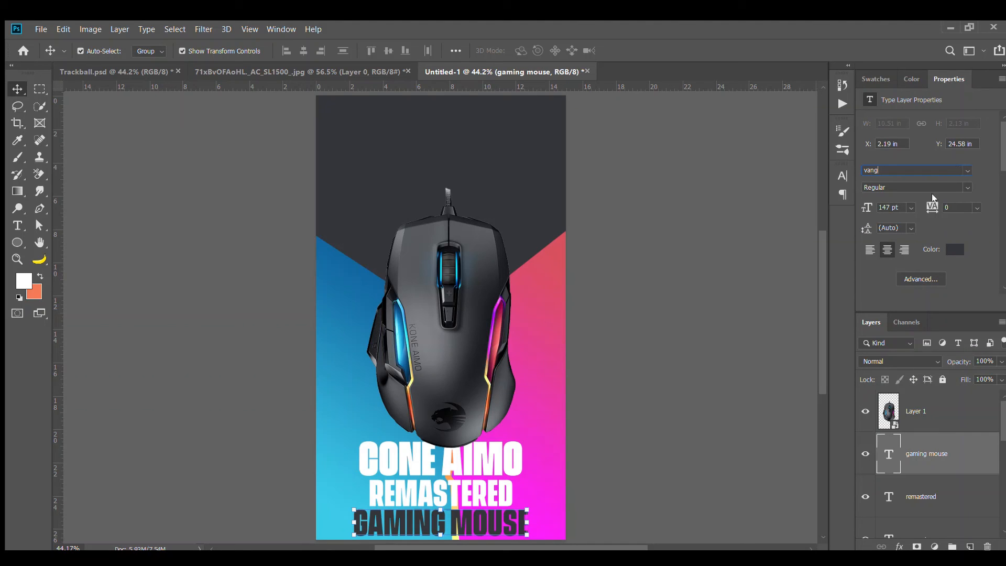
pyautogui.press('Return')
pyautogui.moveTo(866, 207); pyautogui.dragTo(846, 208)
pyautogui.moveTo(464, 524); pyautogui.dragTo(463, 517)
pyautogui.click(669, 410)
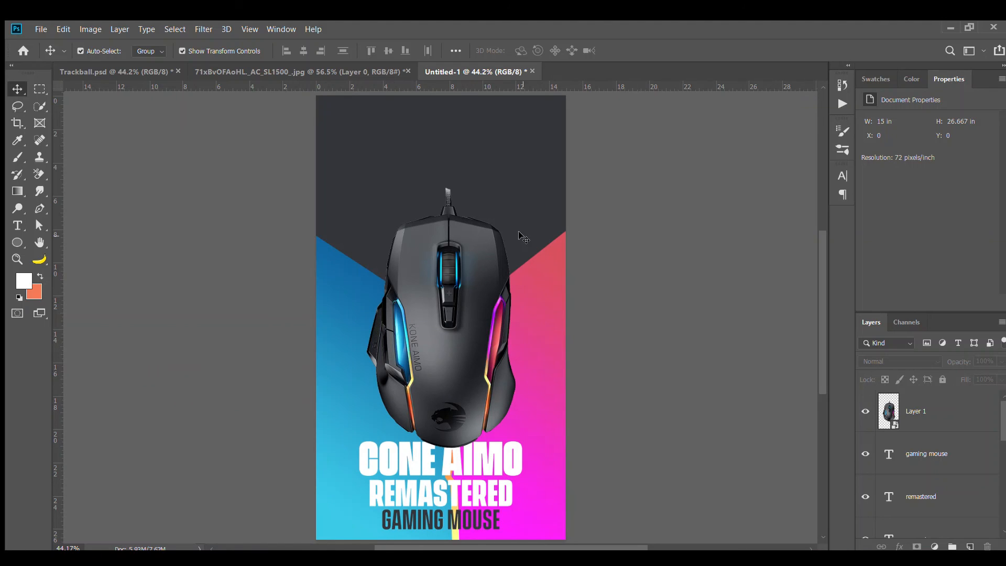
# Add the text "roccat" in white above the mouse and scale it up to about 180 pt
pyautogui.press('t')
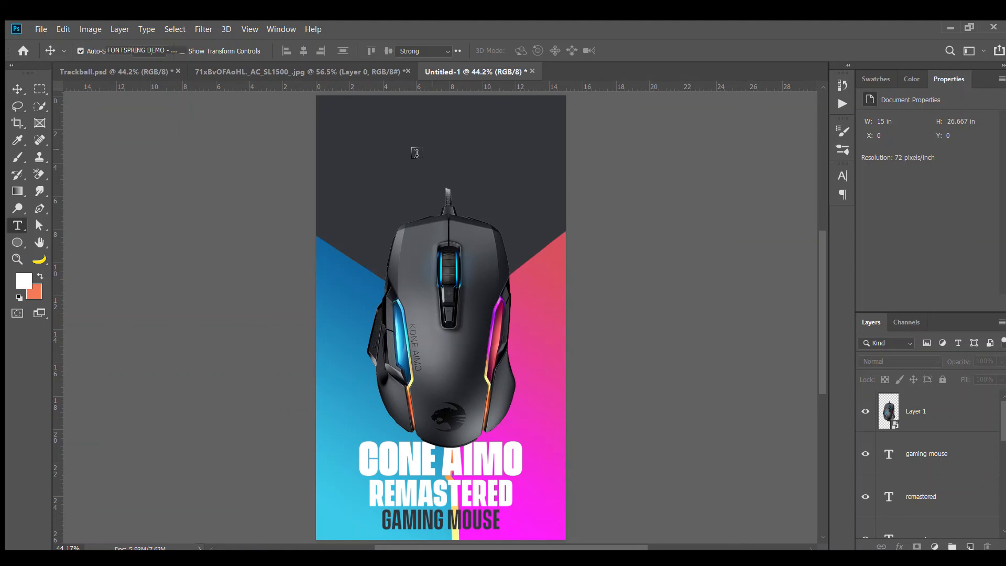
pyautogui.click(399, 149)
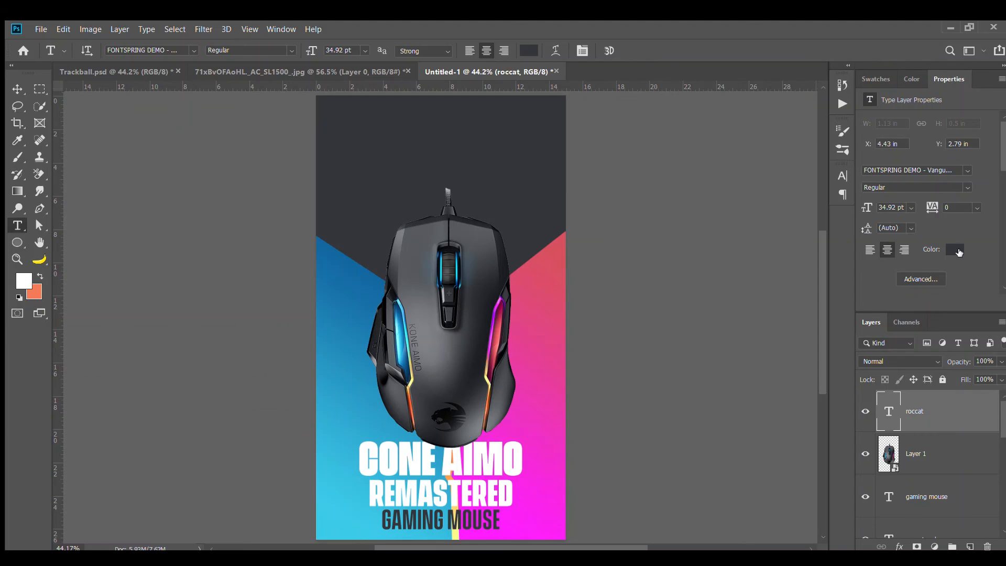
pyautogui.press('v')
pyautogui.hotkey('ctrl', 't')
pyautogui.moveTo(410, 142); pyautogui.dragTo(486, 125)
pyautogui.press('Return')
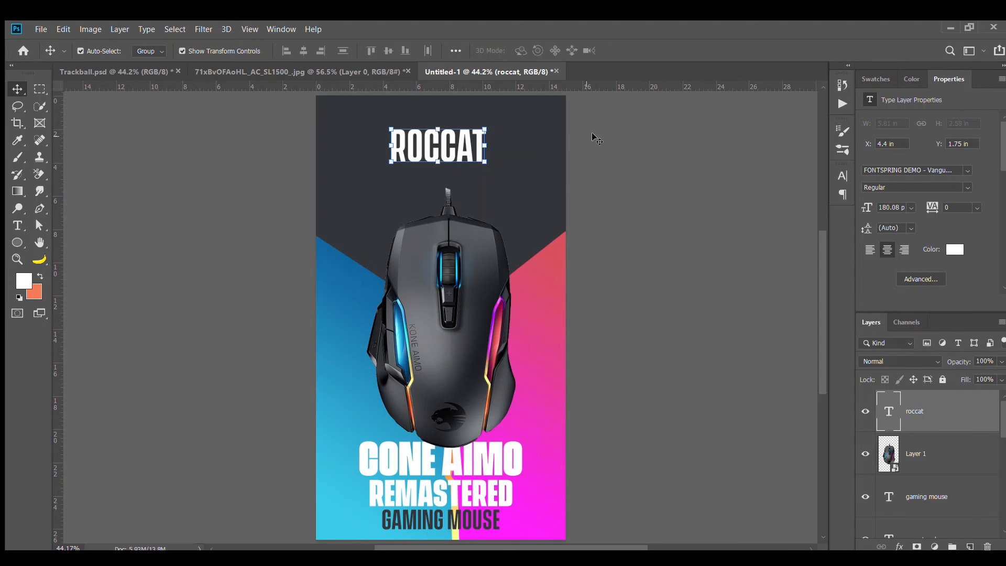
# Set the "roccat" text to the TacticSans-BldIt font and scale it down to about 57%
pyautogui.click(939, 169)
pyautogui.write('tac')
pyautogui.press('Return')
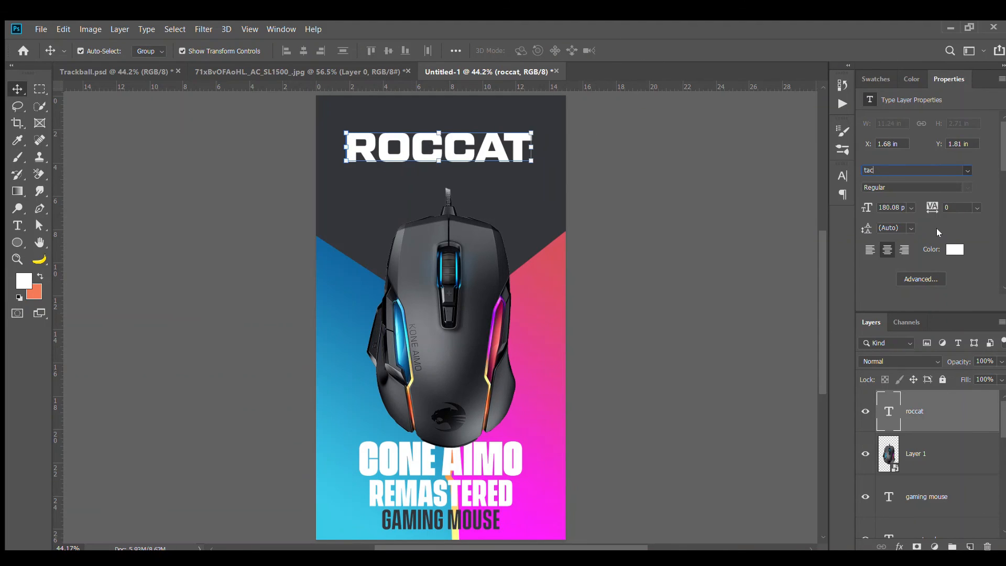
pyautogui.hotkey('ctrl', 't')
pyautogui.moveTo(534, 146); pyautogui.dragTo(493, 147)
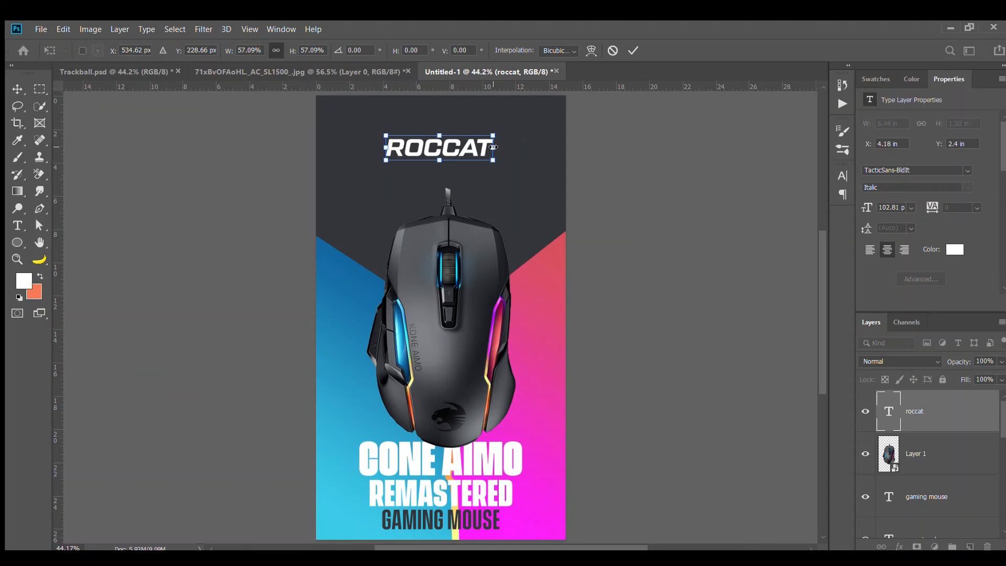
pyautogui.press('Return')
# Centre the "roccat" text horizontally on the canvas
pyautogui.hotkey('ctrl', 'a')
pyautogui.click(303, 51)
pyautogui.hotkey('ctrl', 'd')
pyautogui.click(687, 220)
# Apply a Drop Shadow effect to the mouse layer
pyautogui.scroll(-1, 560, 391)
pyautogui.scroll(-2, 561, 391)
pyautogui.click(497, 366)
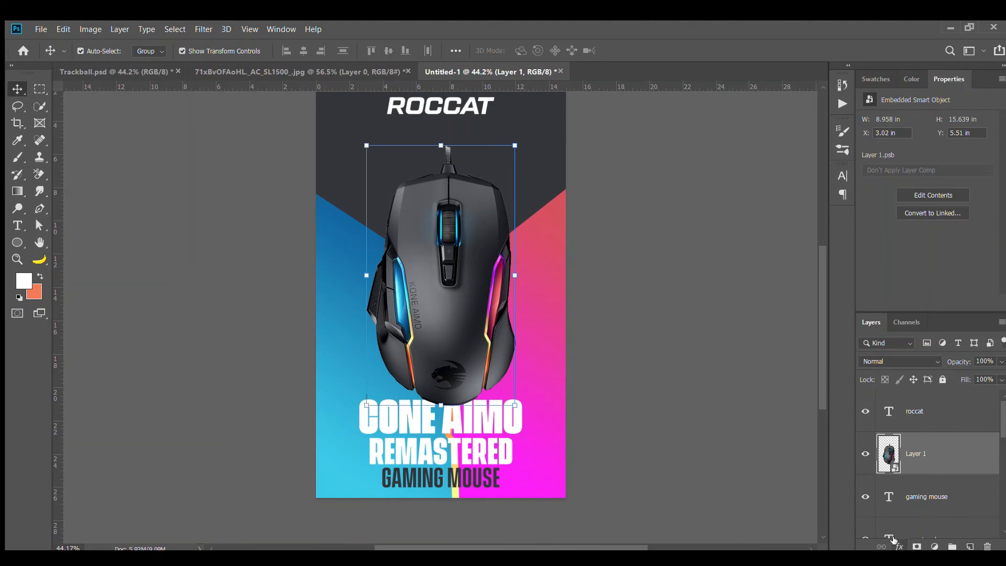
pyautogui.click(899, 519)
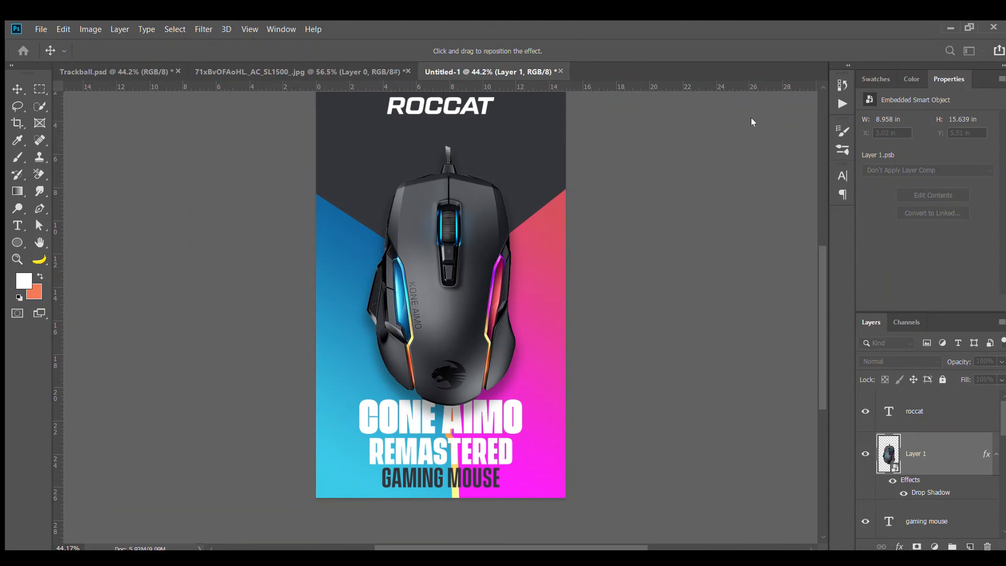
pyautogui.click(813, 133)
pyautogui.click(658, 323)
# Duplicate the red-to-magenta gradient shape, offset the copy slightly upward and place its layer beneath the original shape
pyautogui.click(502, 259)
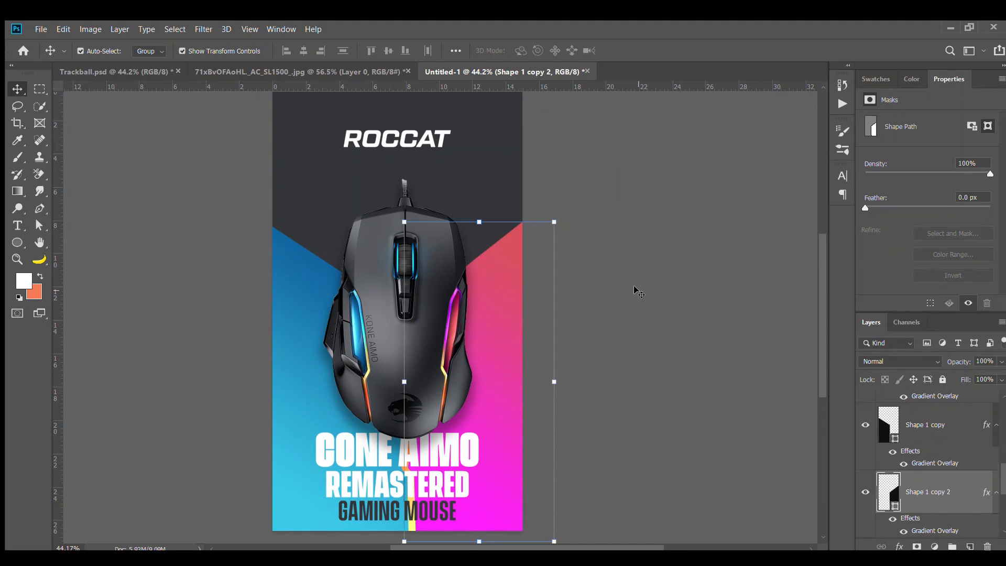
pyautogui.scroll(-2, 914, 450)
pyautogui.moveTo(913, 414); pyautogui.dragTo(919, 522)
pyautogui.scroll(1, 578, 275)
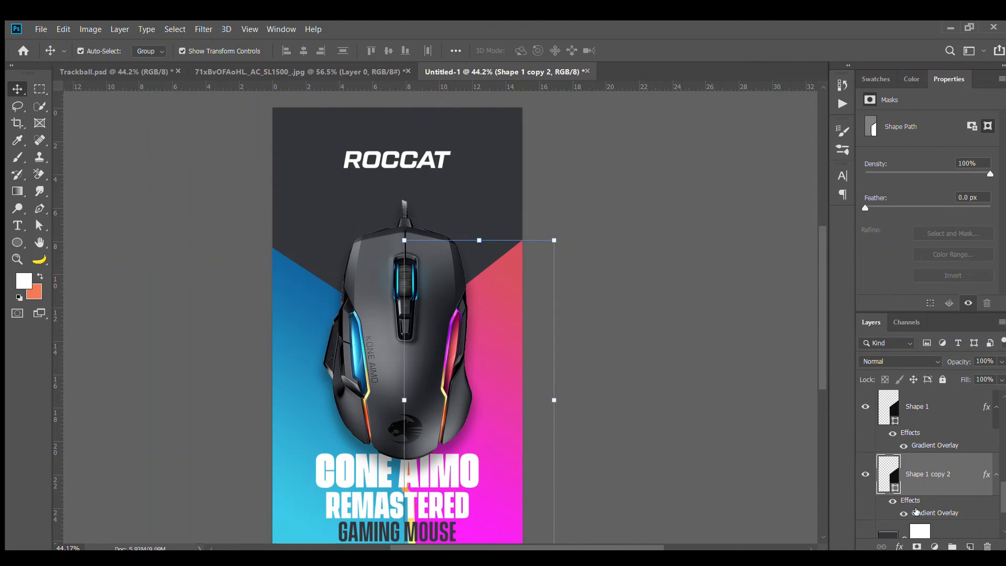
# Add a Color Overlay to the duplicated shape using the magenta sampled from the mouse's side light
pyautogui.doubleClick(918, 512)
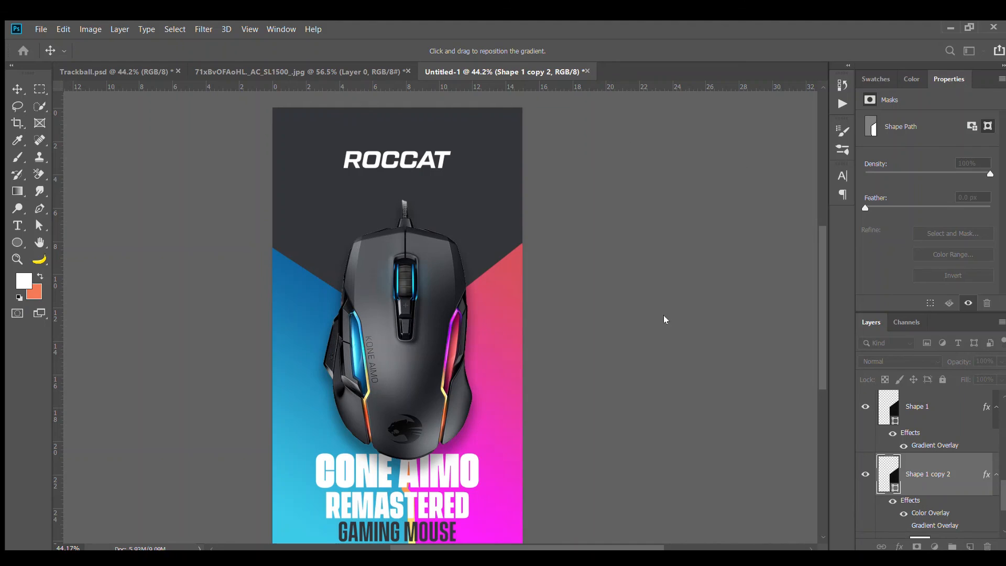
pyautogui.press('i')
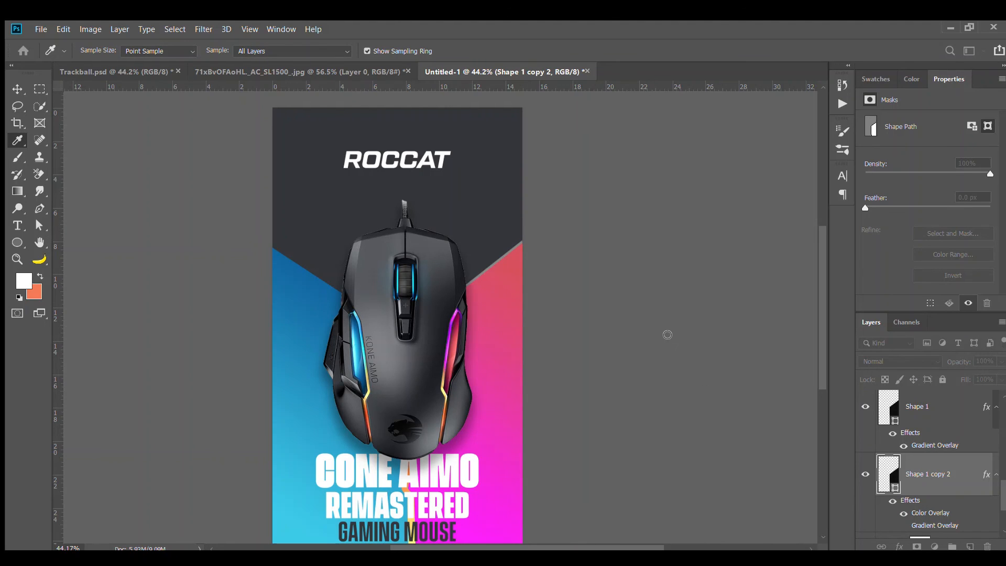
pyautogui.click(448, 343)
pyautogui.press('h')
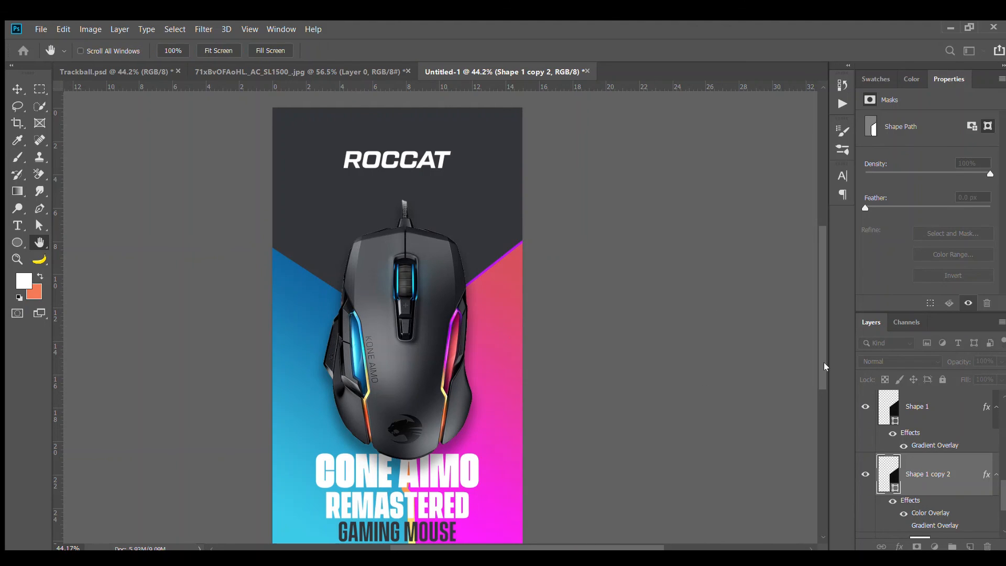
pyautogui.press('v')
pyautogui.click(671, 345)
pyautogui.scroll(-2, 670, 343)
pyautogui.scroll(1, 670, 338)
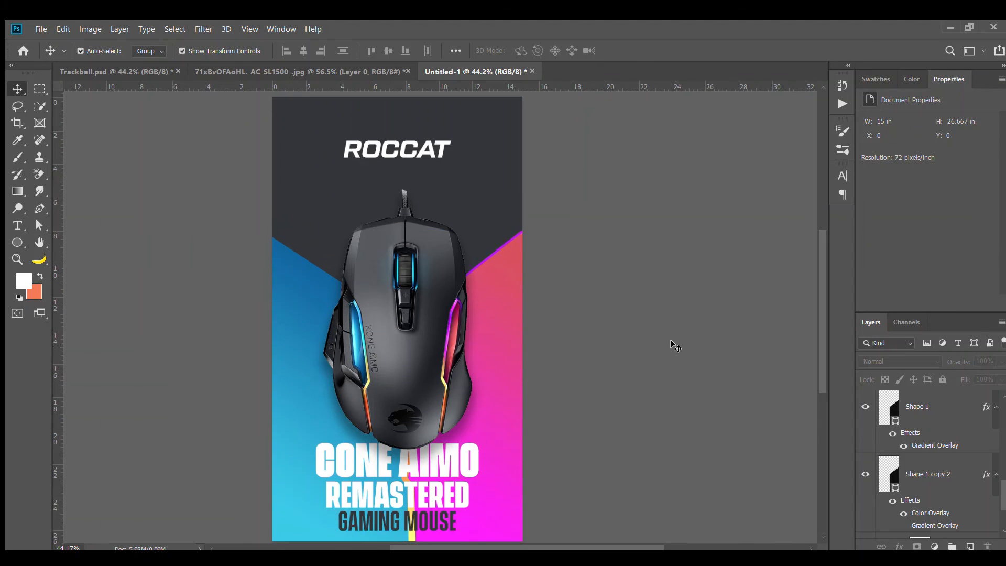